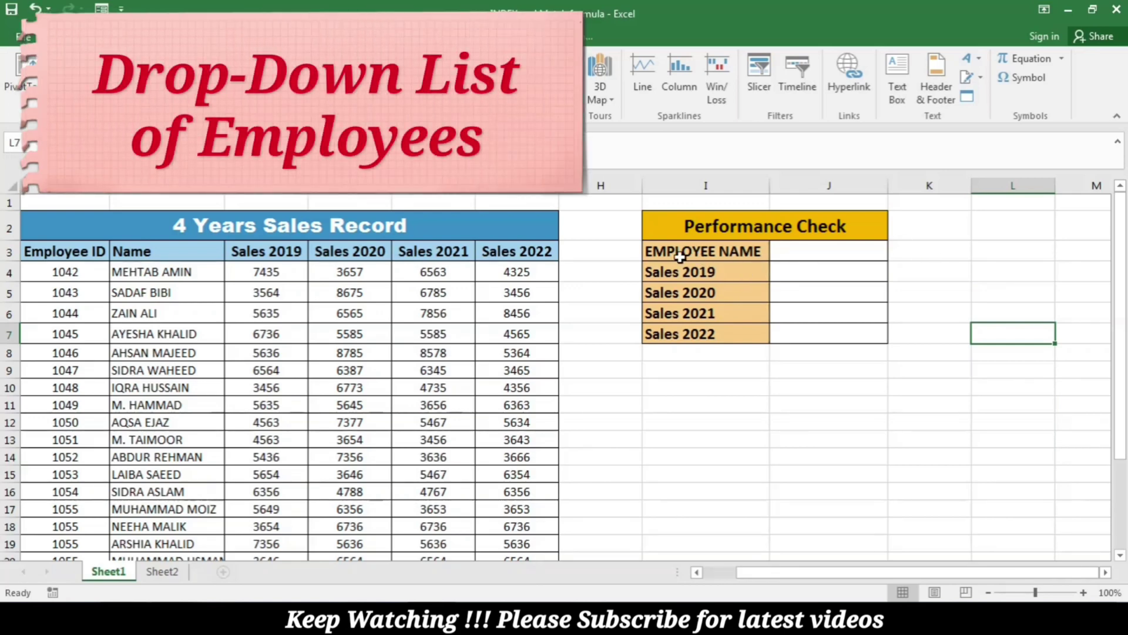
Give J3 a List data validation whose source is the employee names in $C$4:$C$28
click(801, 252)
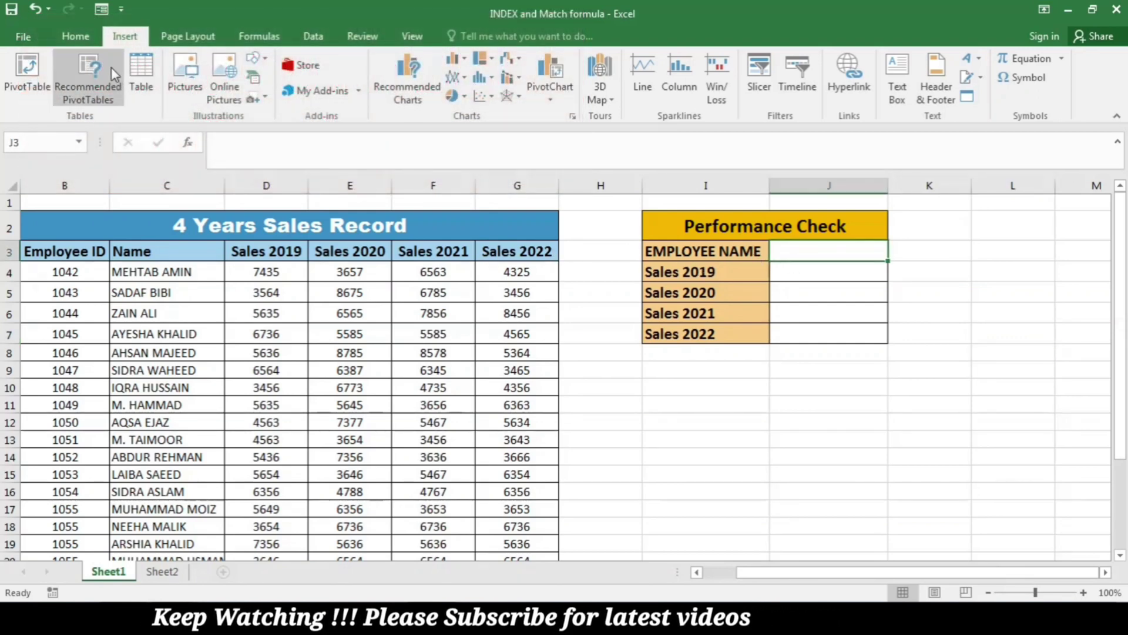
click(320, 35)
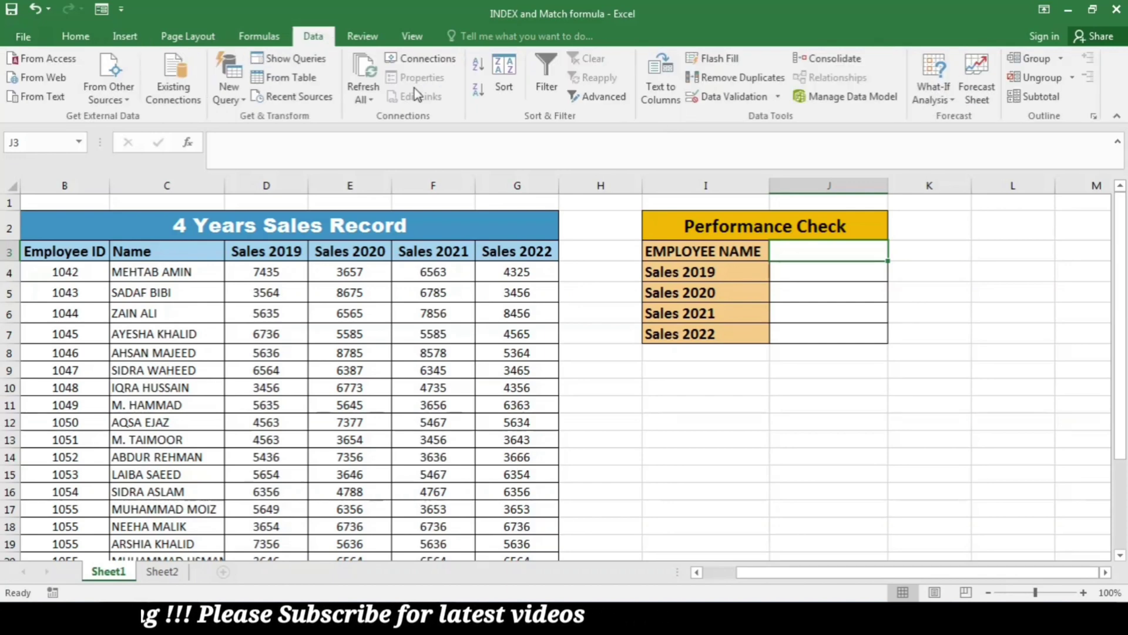
click(779, 97)
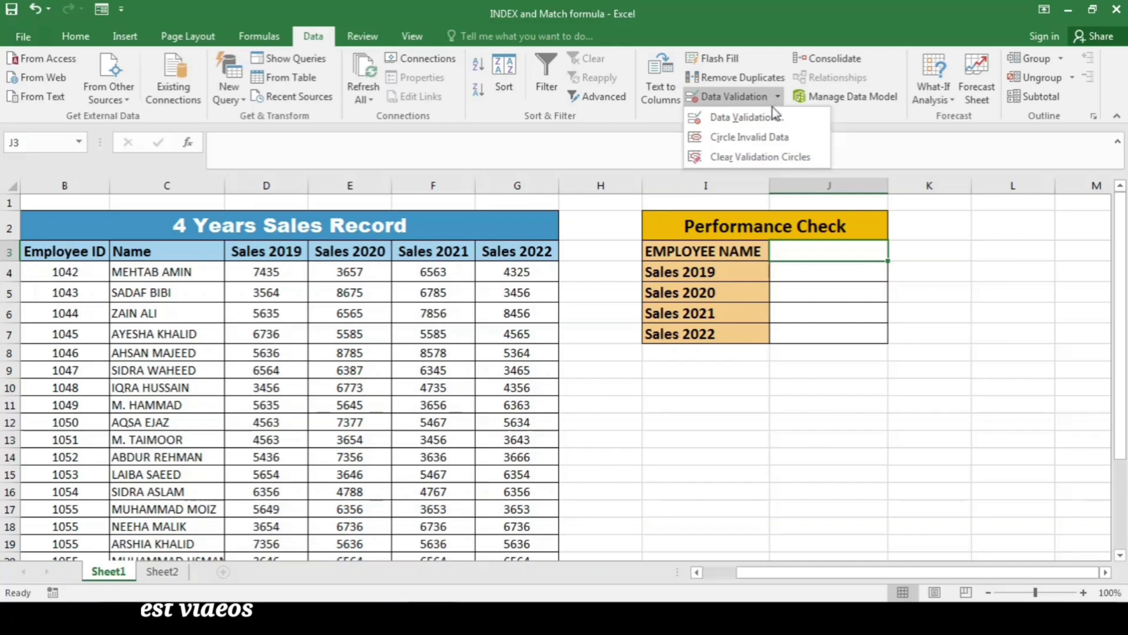
click(774, 115)
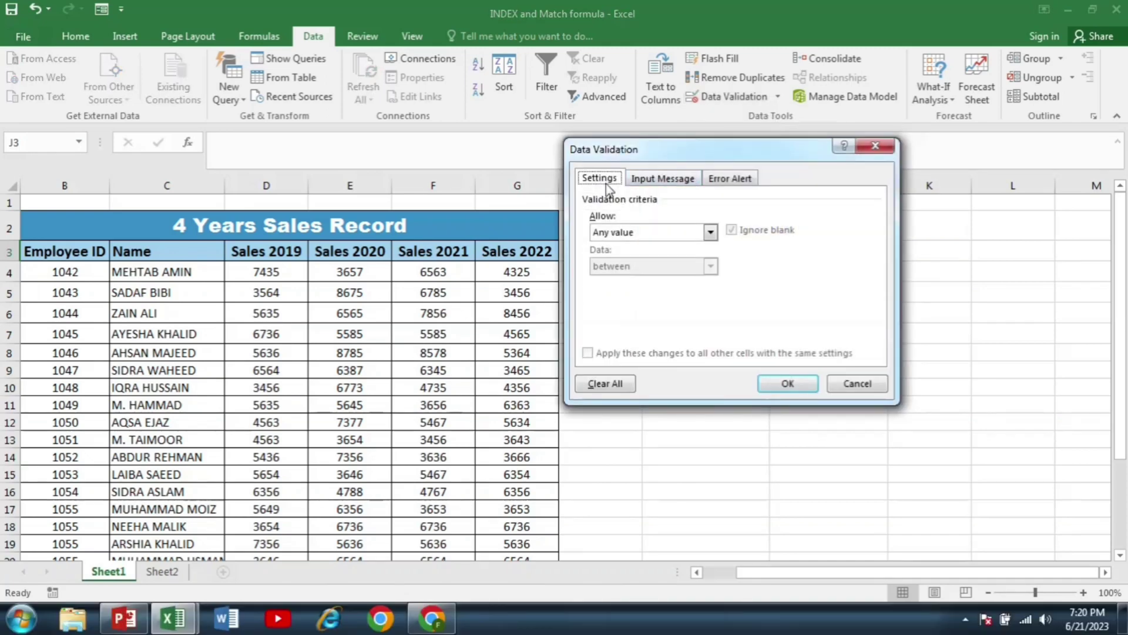
click(710, 232)
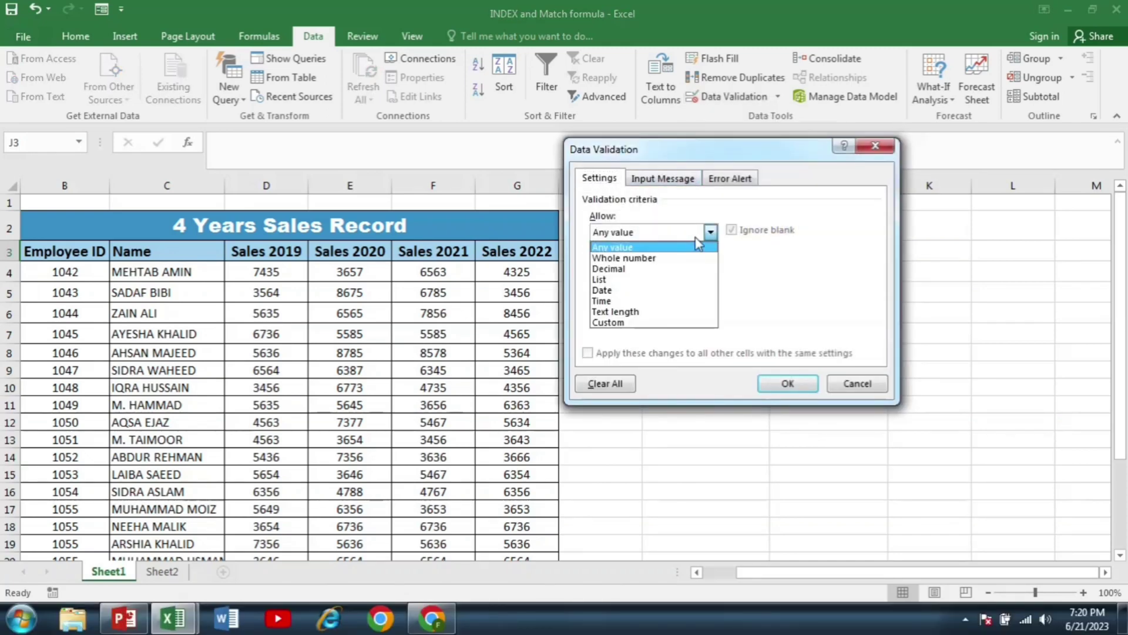
click(612, 282)
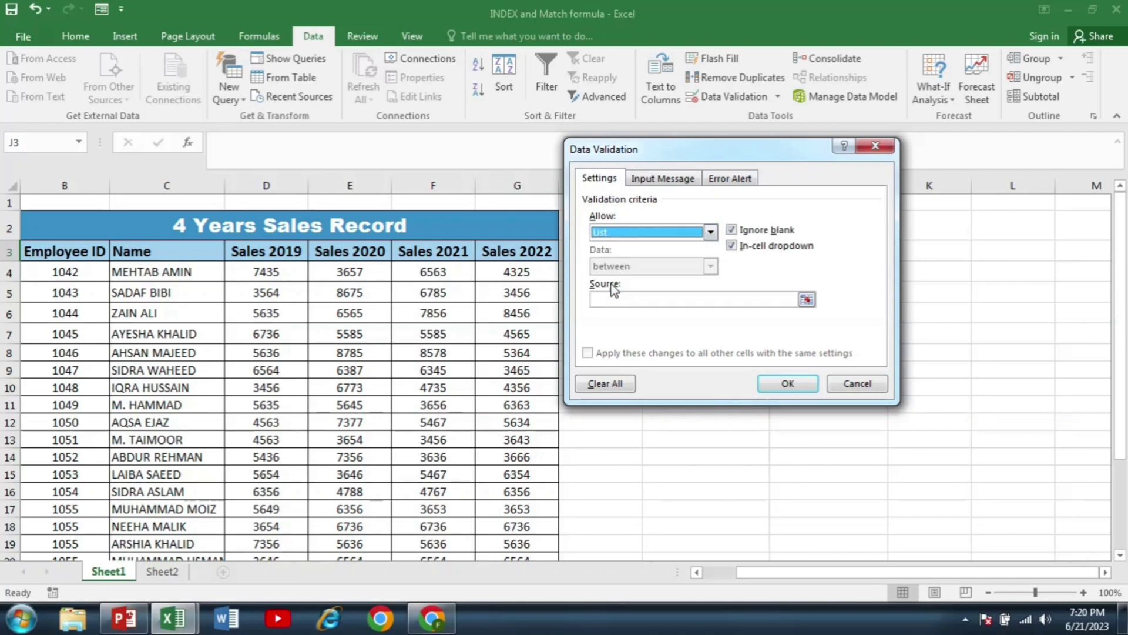
click(806, 299)
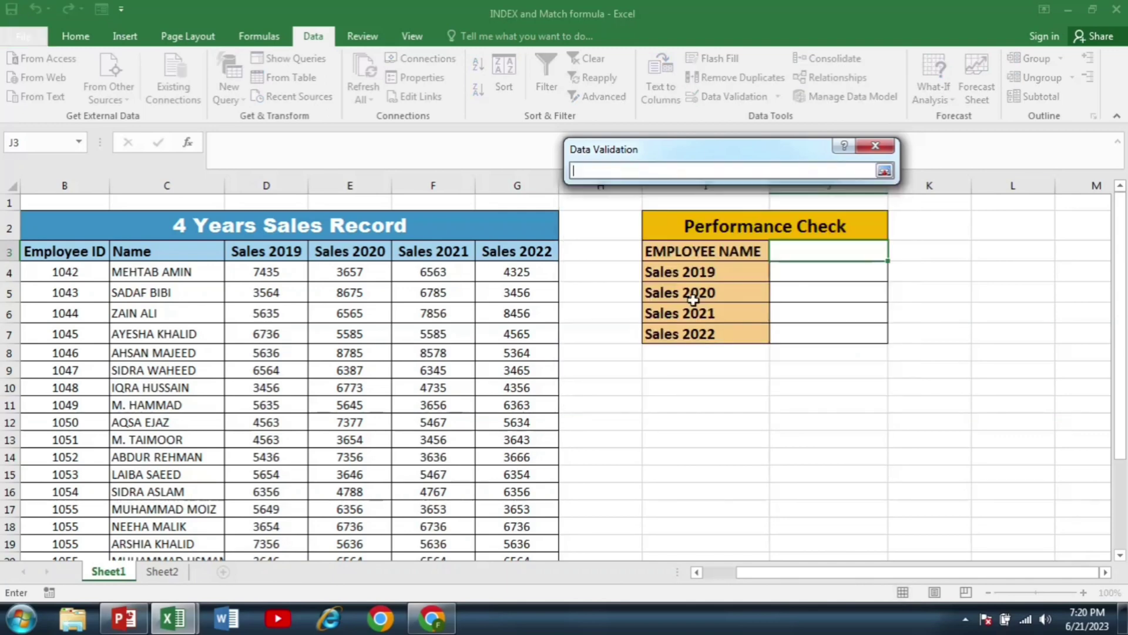
drag(198, 273, 202, 558)
key(Return)
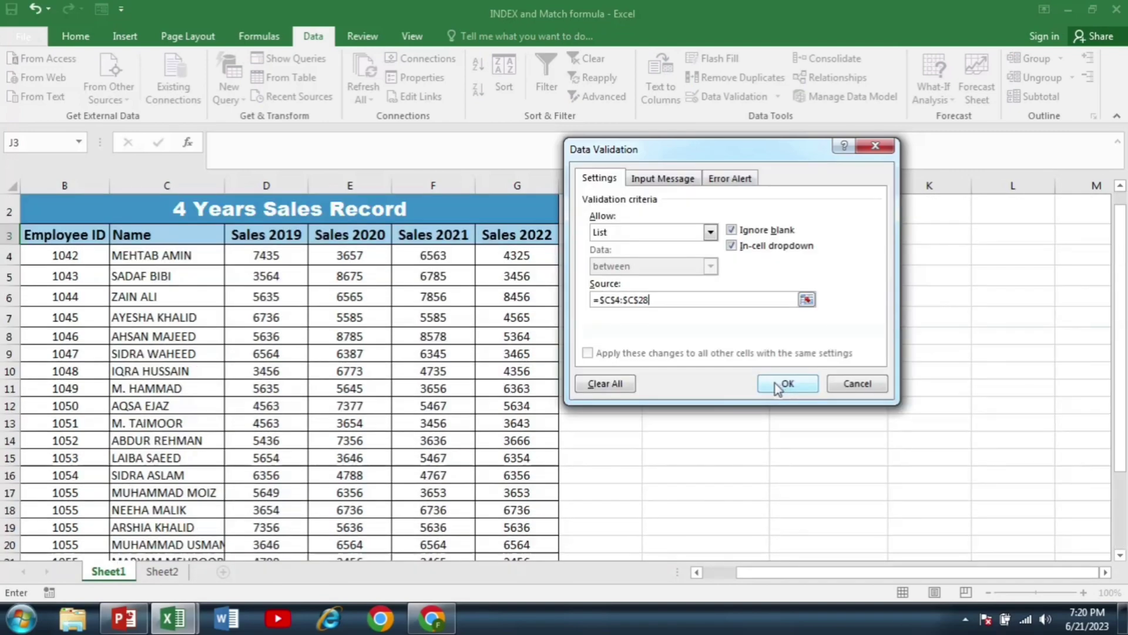
click(777, 387)
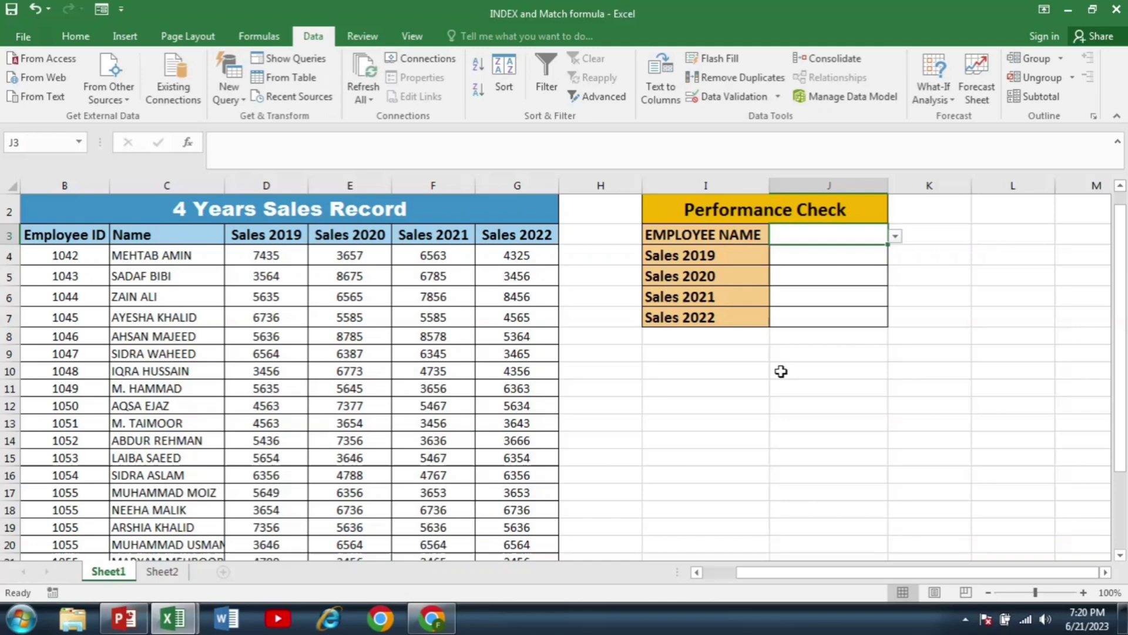
click(895, 236)
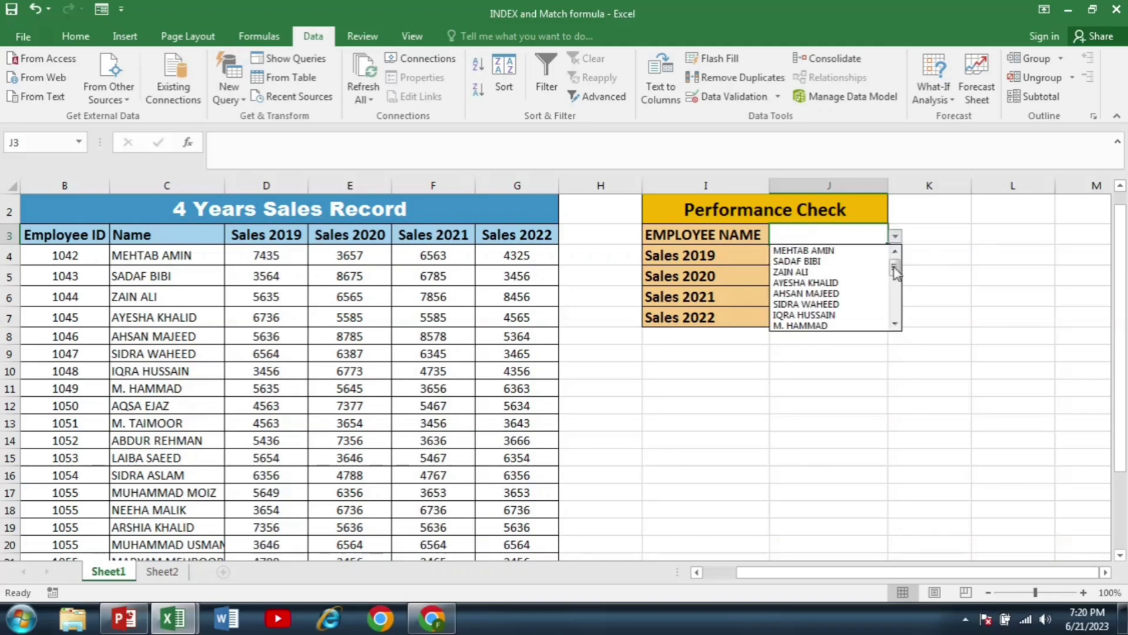
click(824, 271)
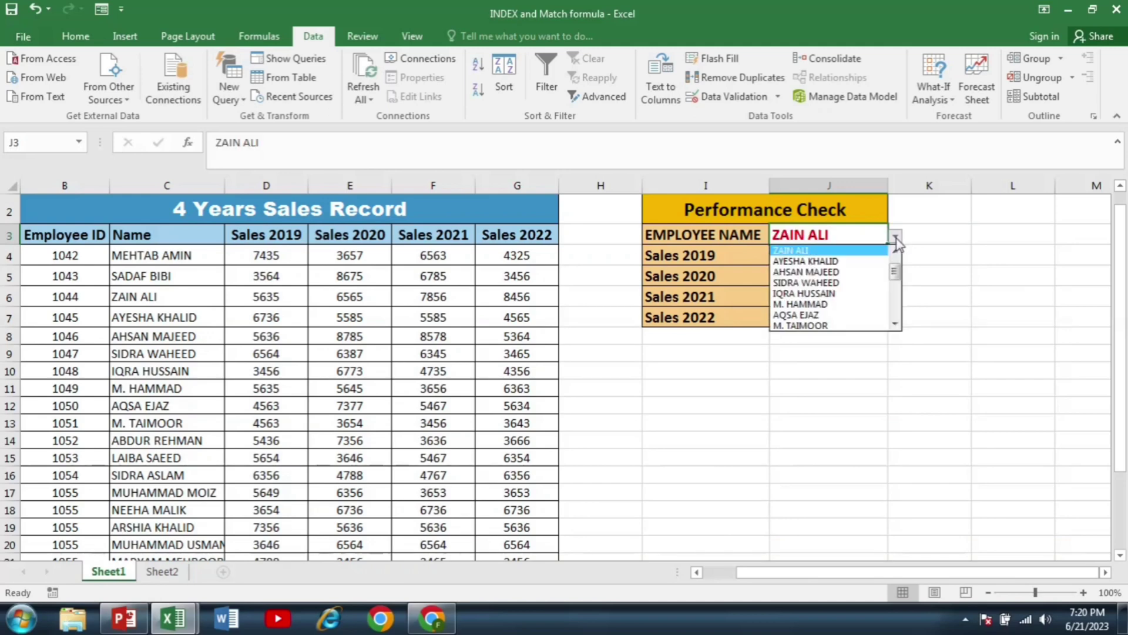
click(828, 282)
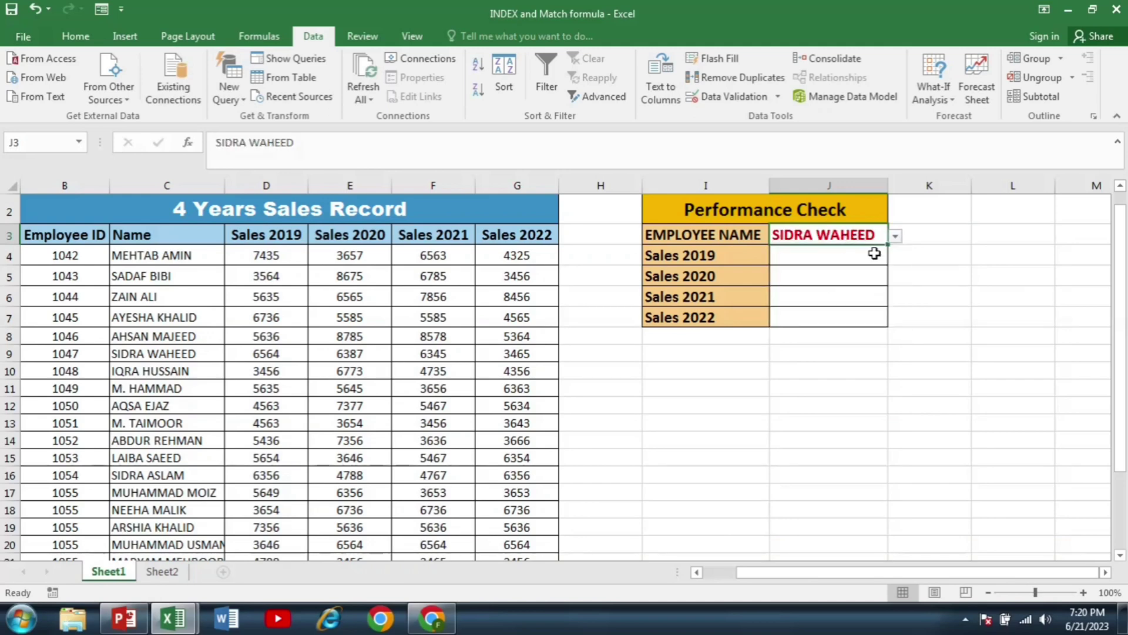
click(896, 236)
click(864, 266)
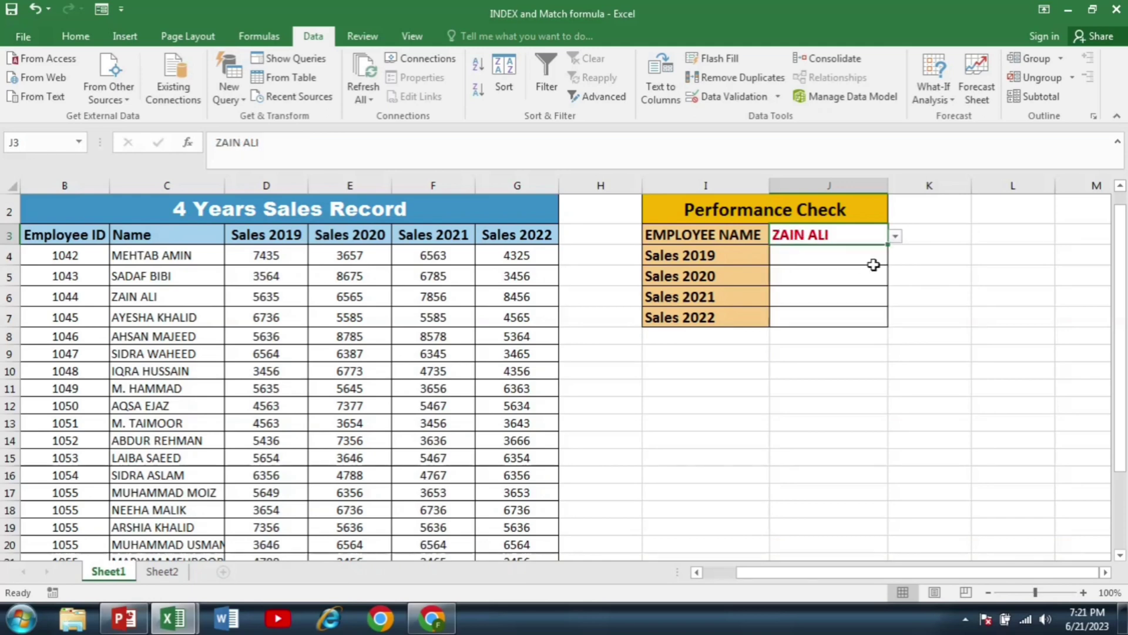
Begin J4's formula as =INDEX($B$3:$G$28, followed by ,MATCH(
click(804, 259)
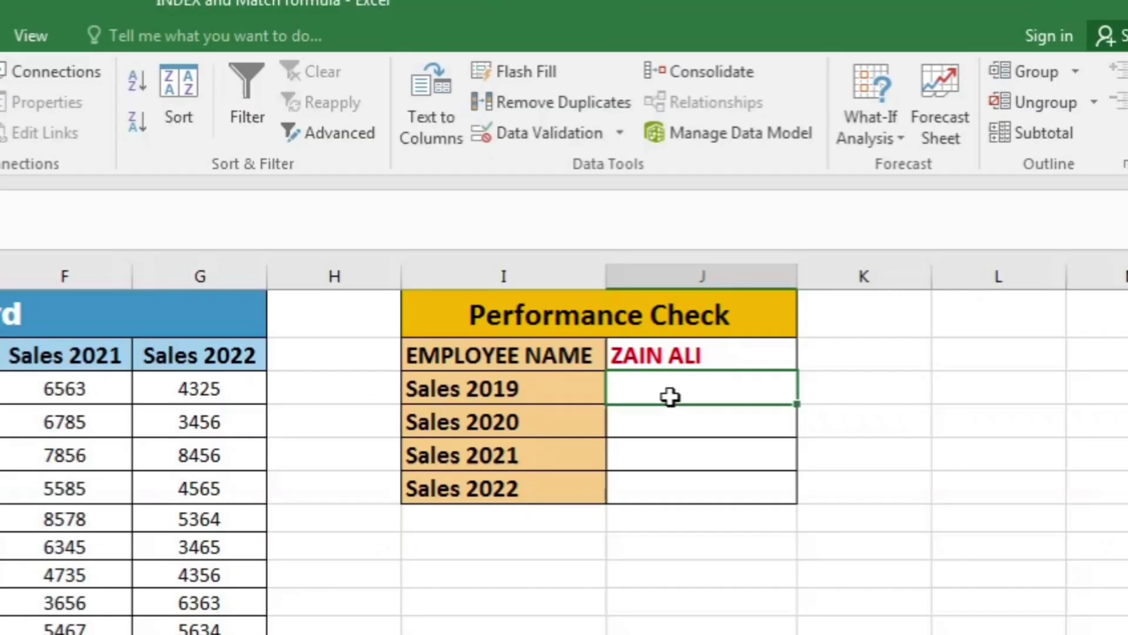
text(=)
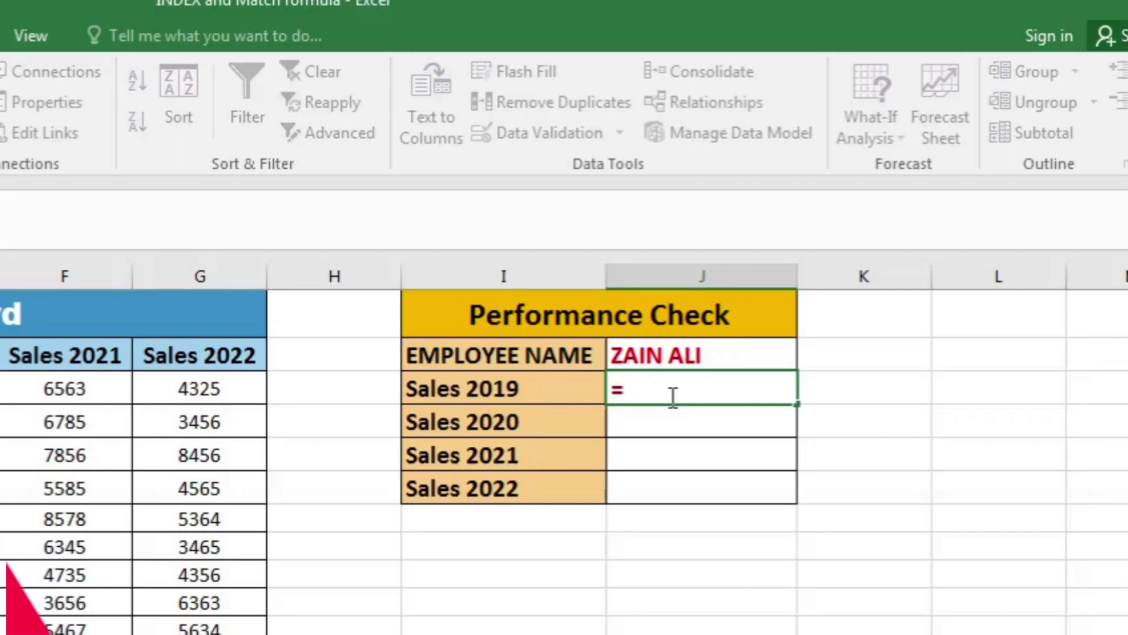
text(index()
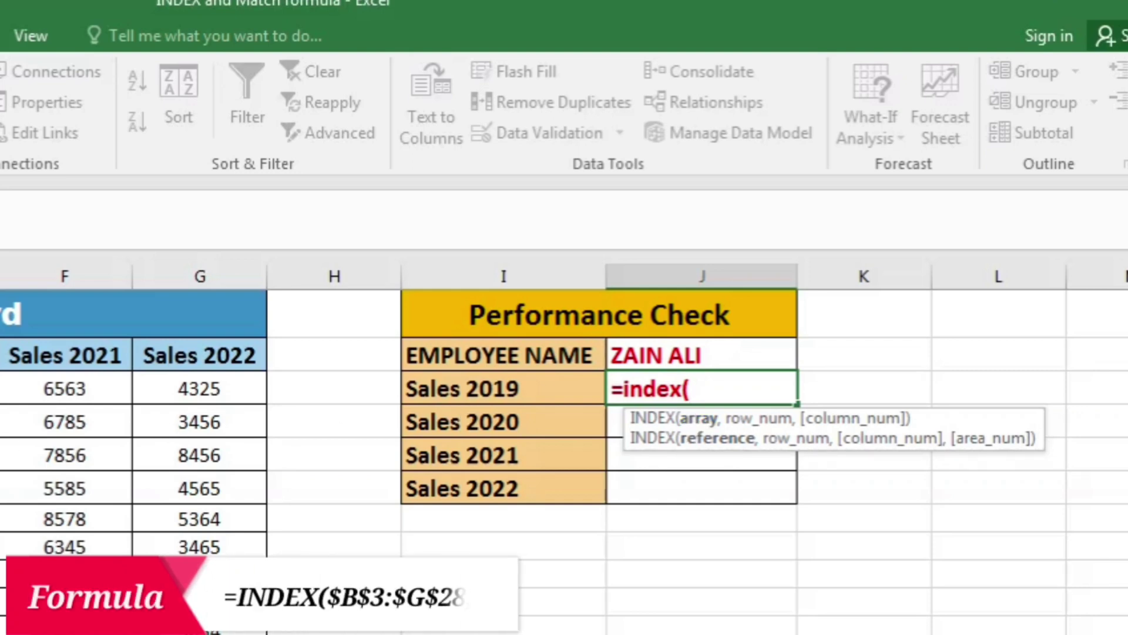
drag(64, 251, 517, 496)
scroll(707, 411, up, 3)
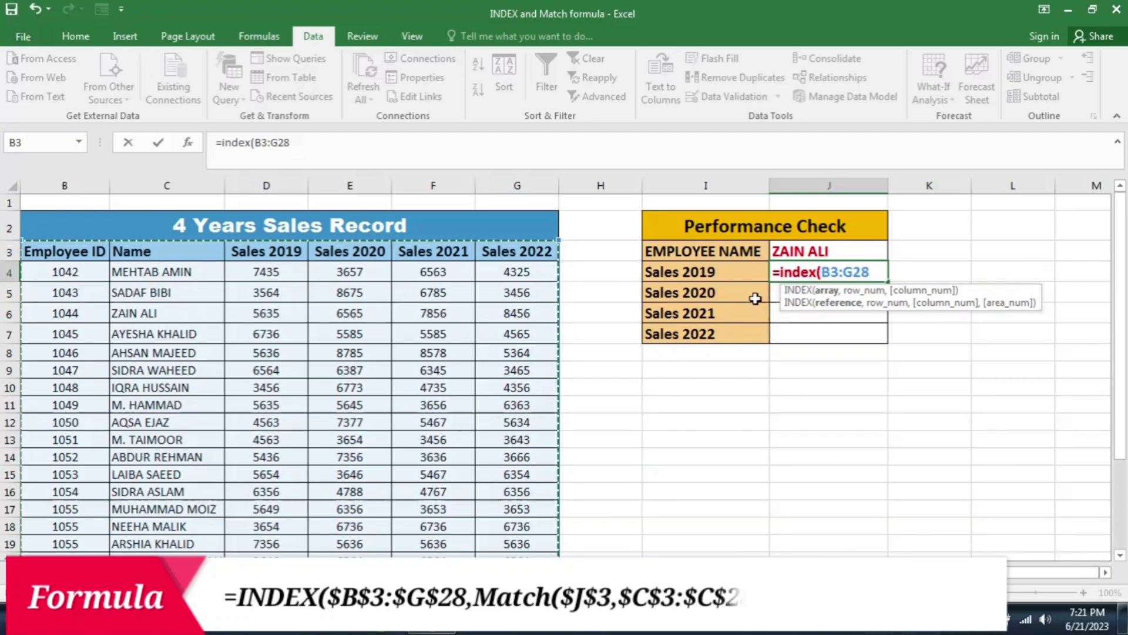
key(F4)
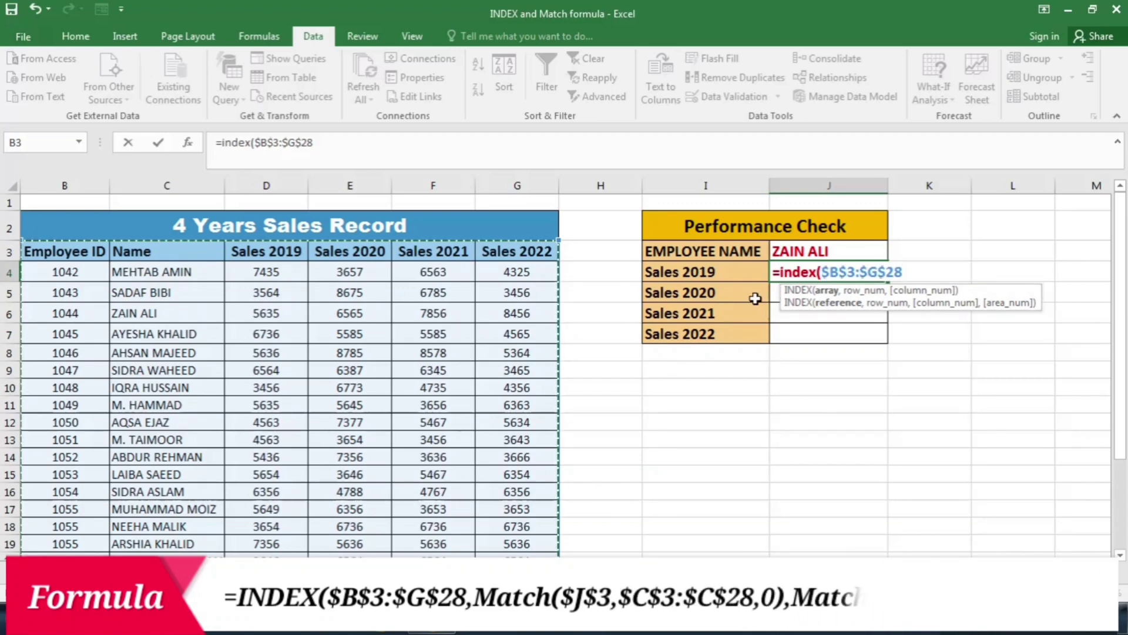
text(,)
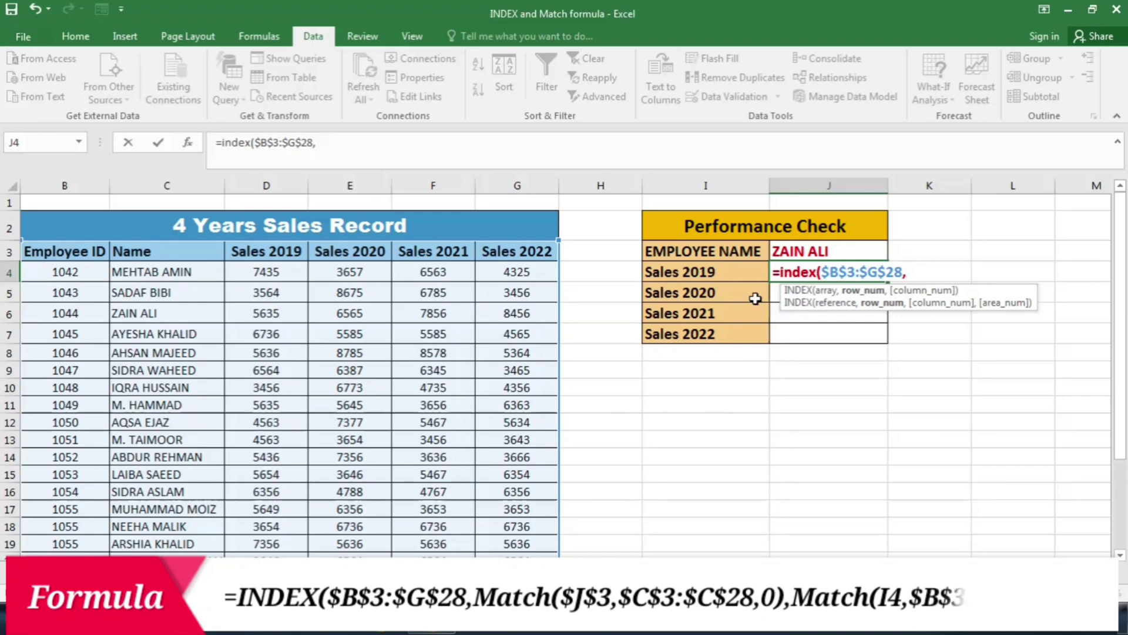
text(Ma)
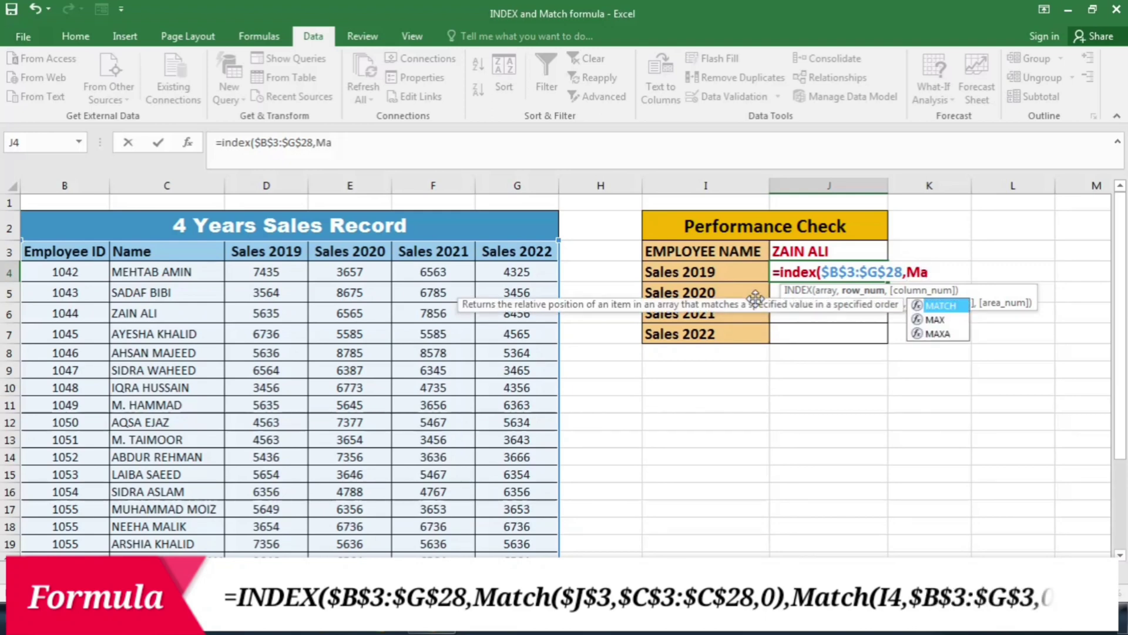
text(tch()
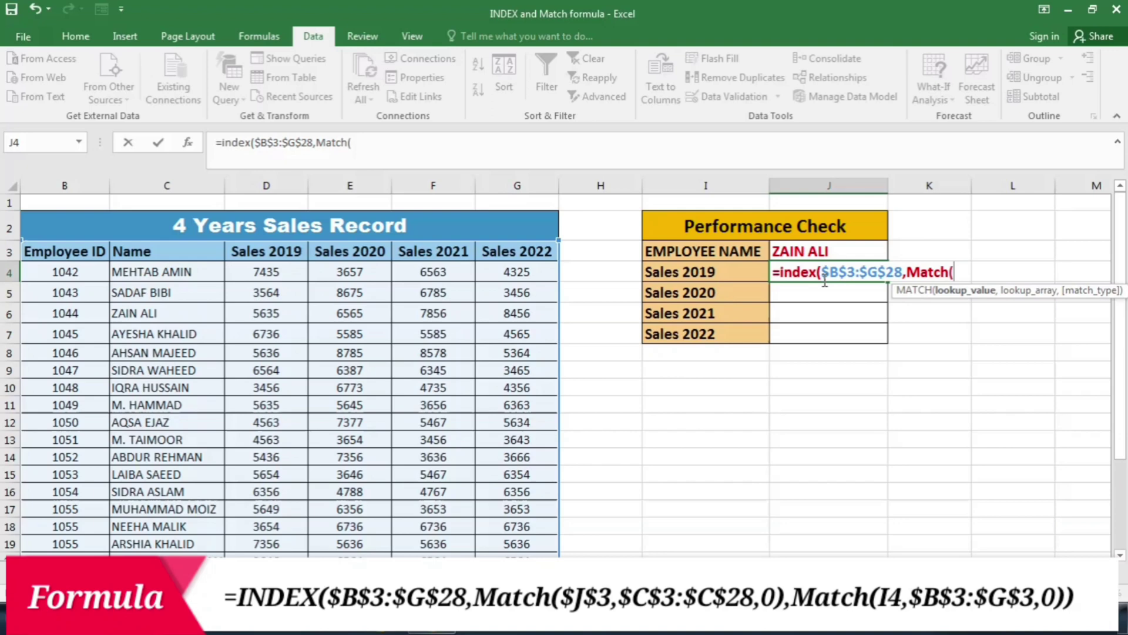
Add the row lookup MATCH($J$3,$C$3:$C$28,0) and start the second MATCH
click(818, 252)
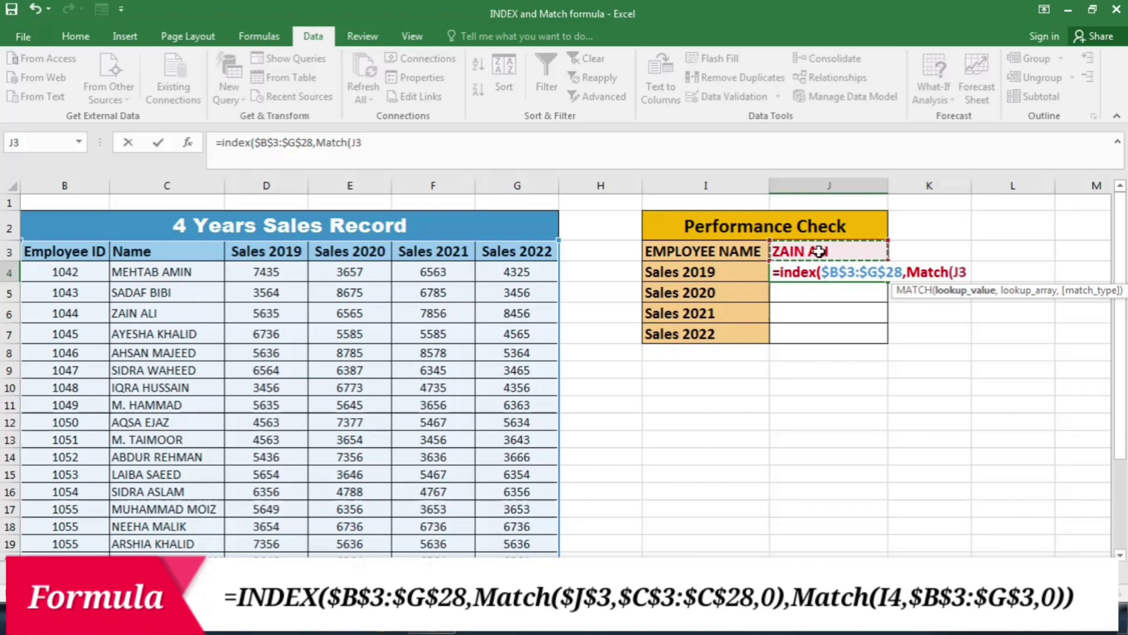
key(F4)
text(,)
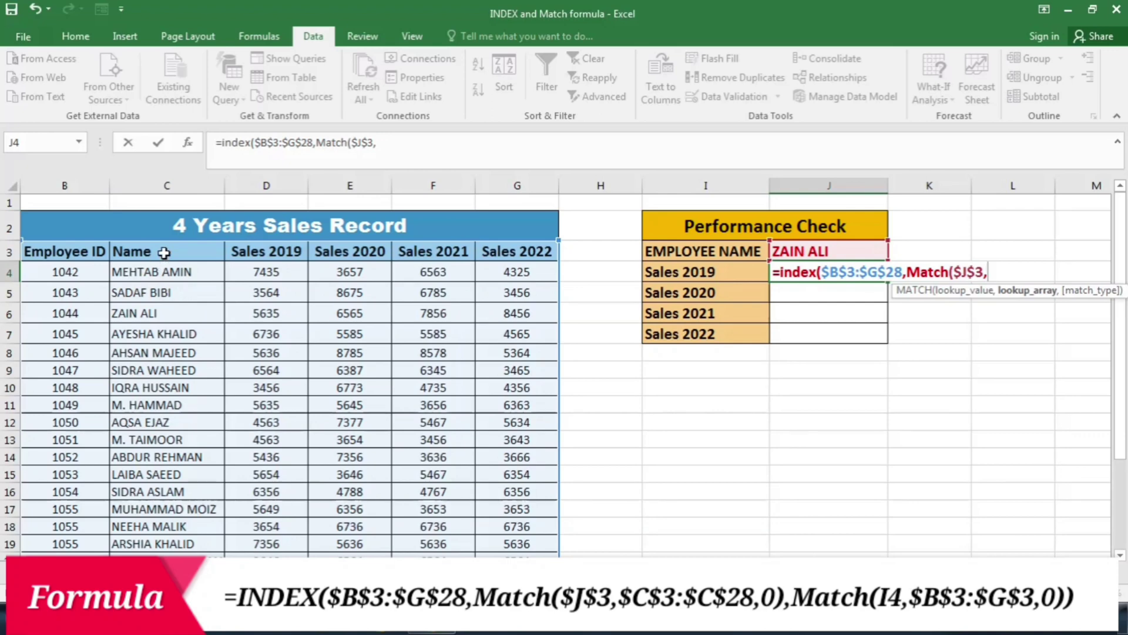
drag(174, 253, 174, 535)
scroll(574, 394, up, 3)
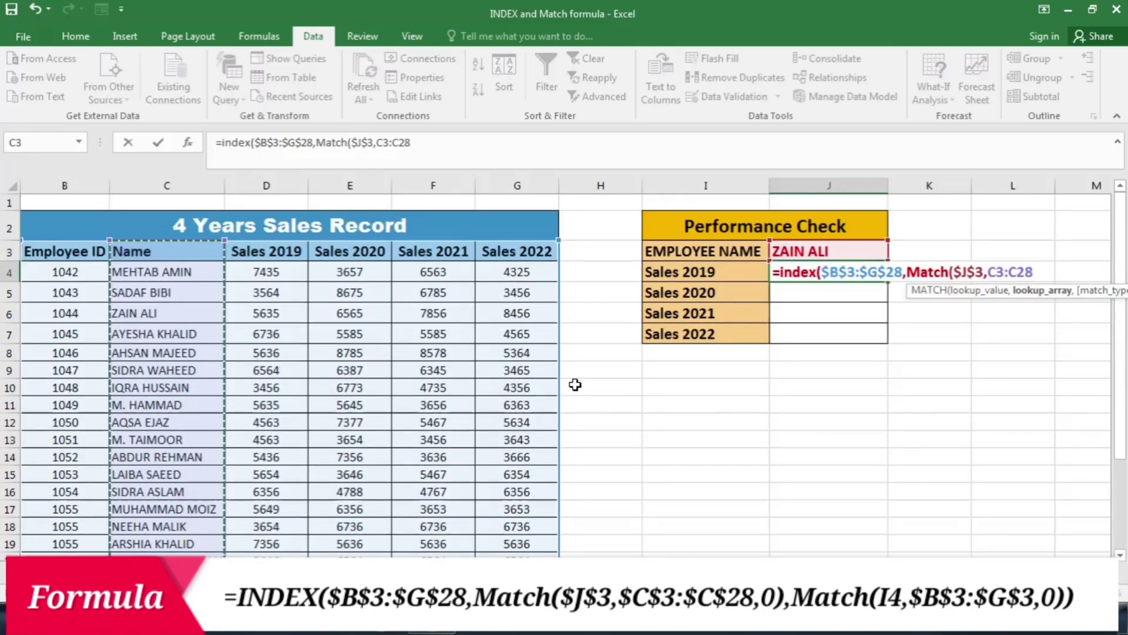
key(F4)
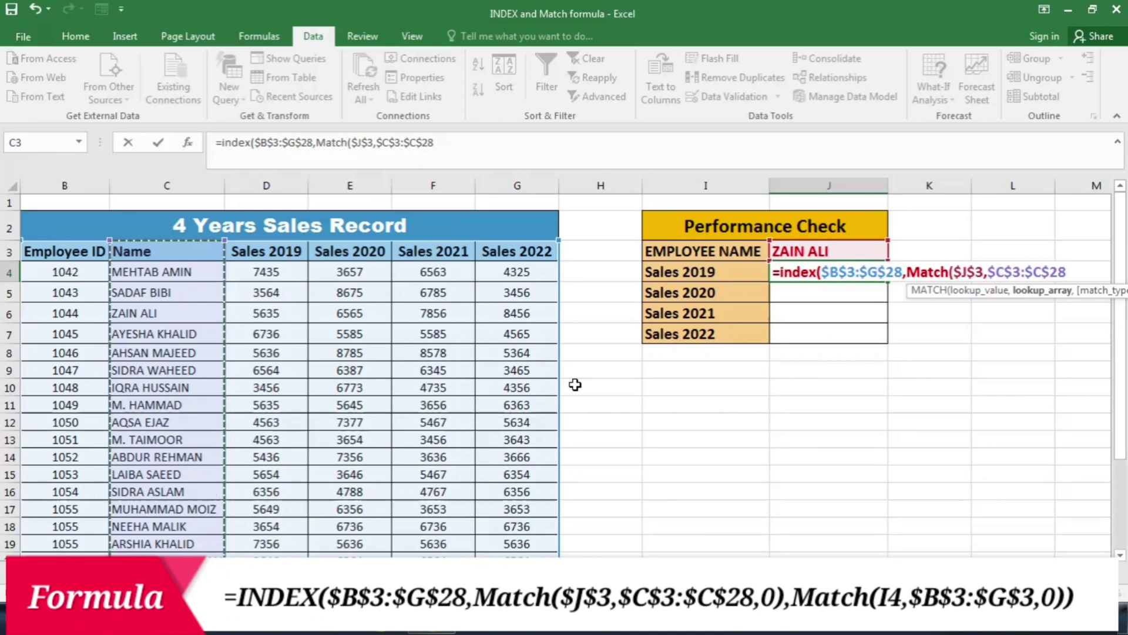
text(,)
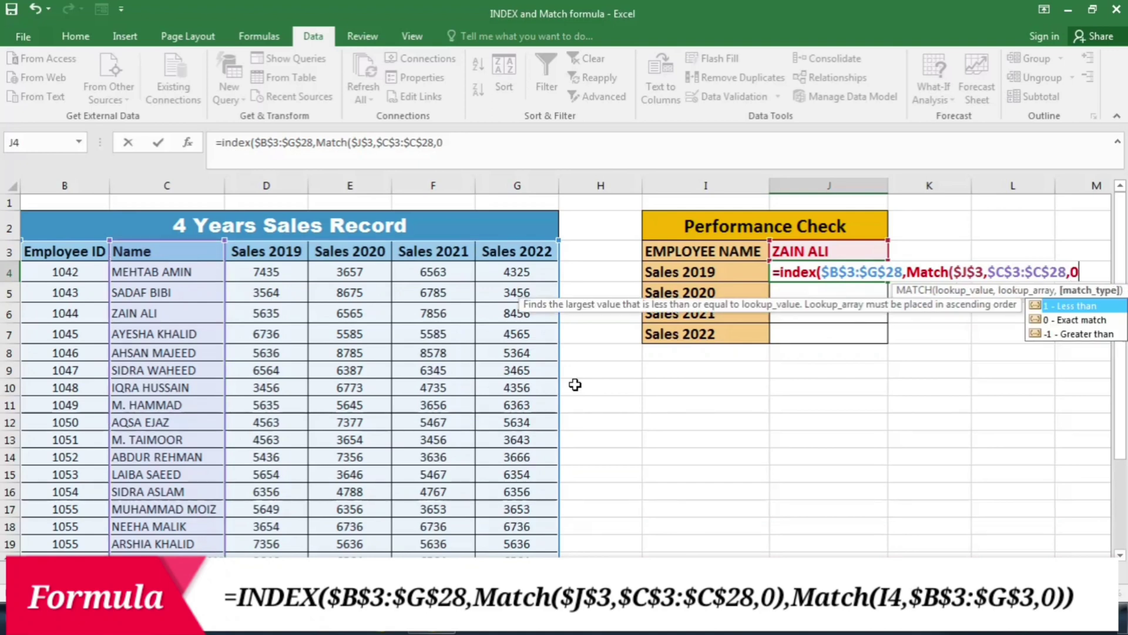
text(0))
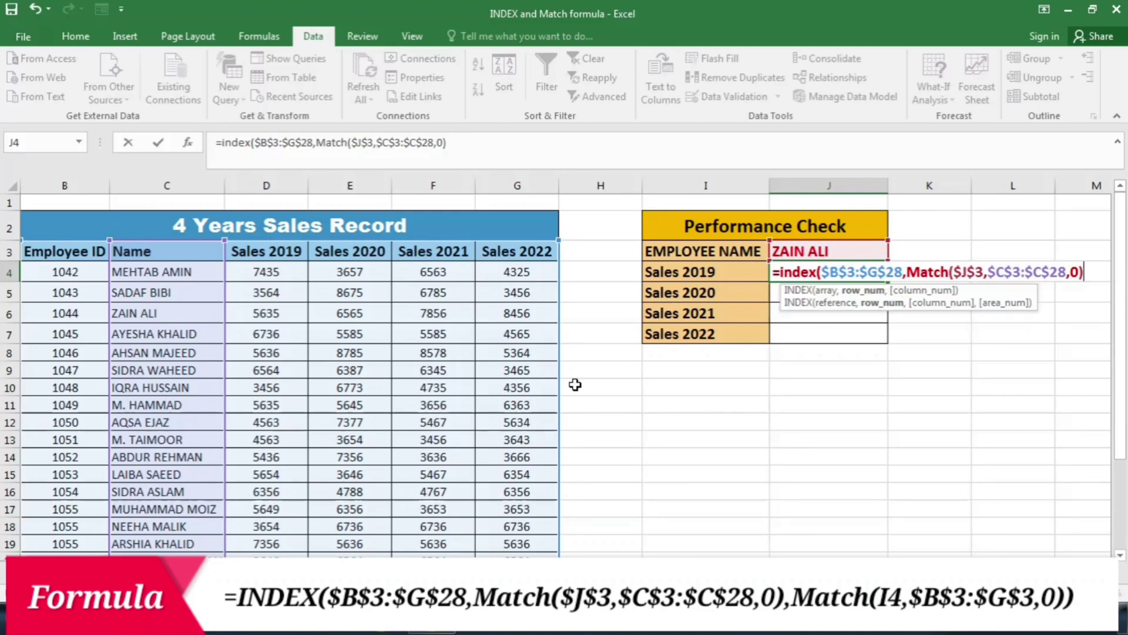
text(,)
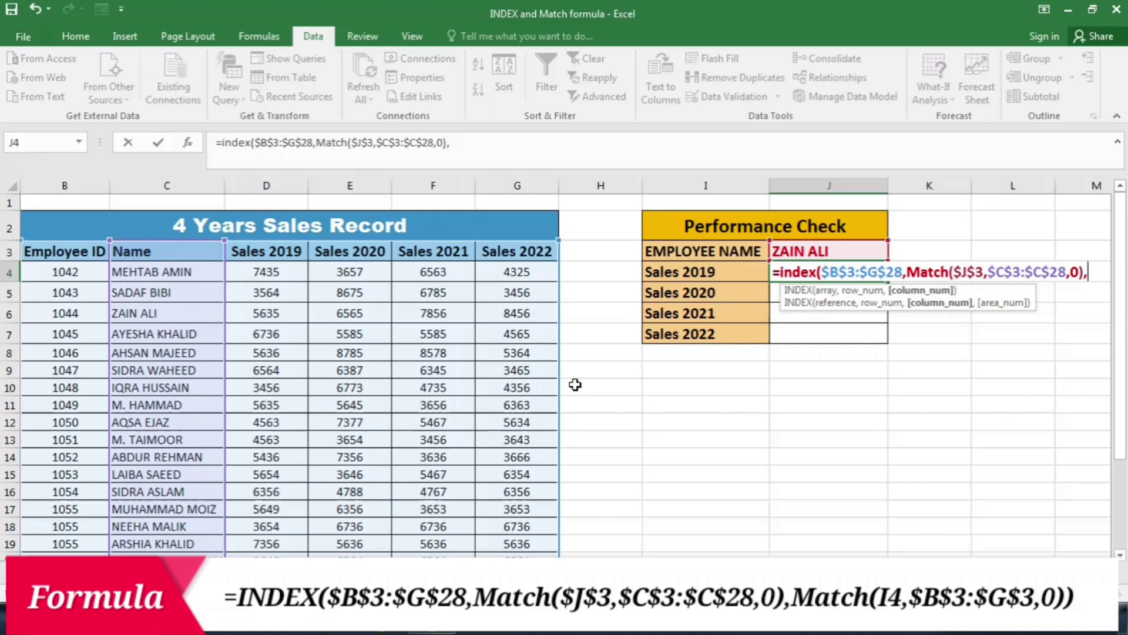
text(match)
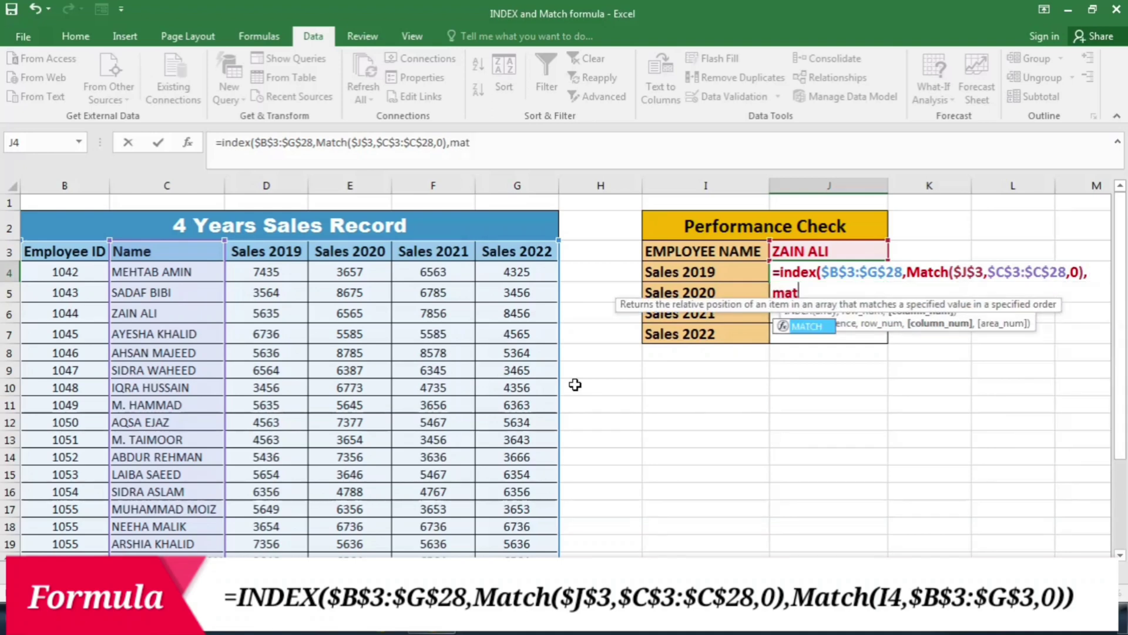
text(()
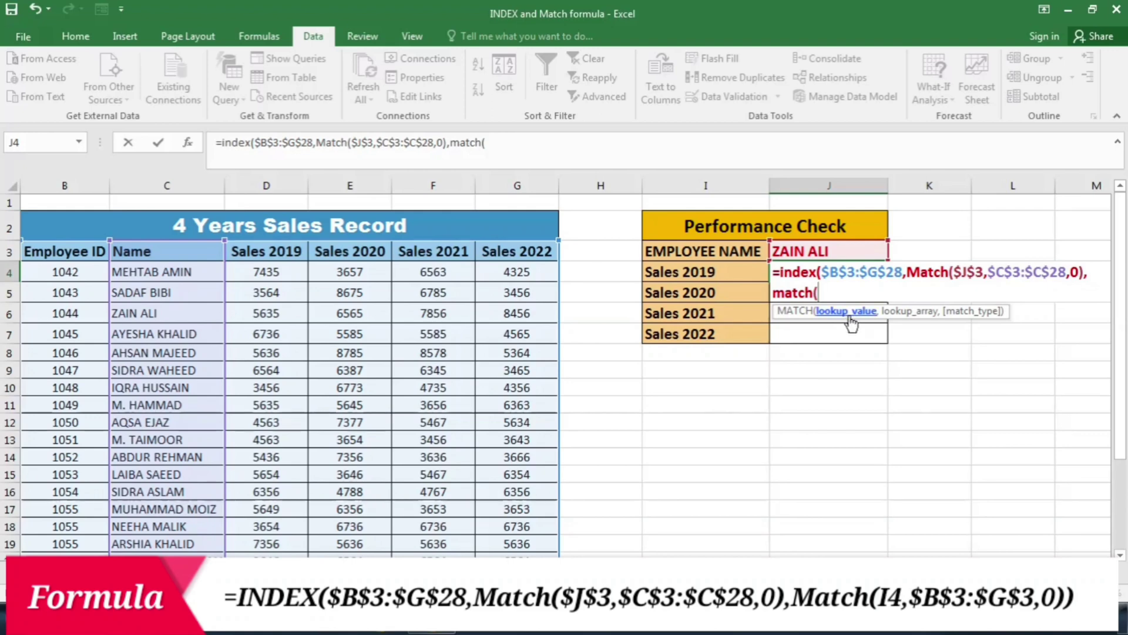
Finish with MATCH(I4,$B$3:$G$3,0) and commit, so J4 returns 5635
click(704, 273)
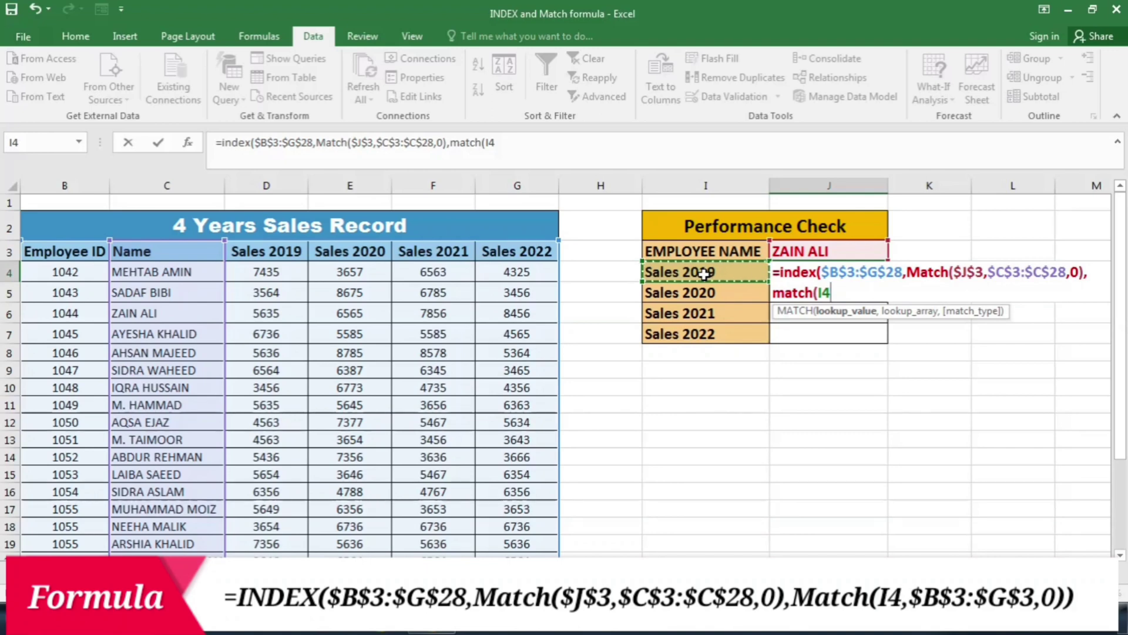
text(,)
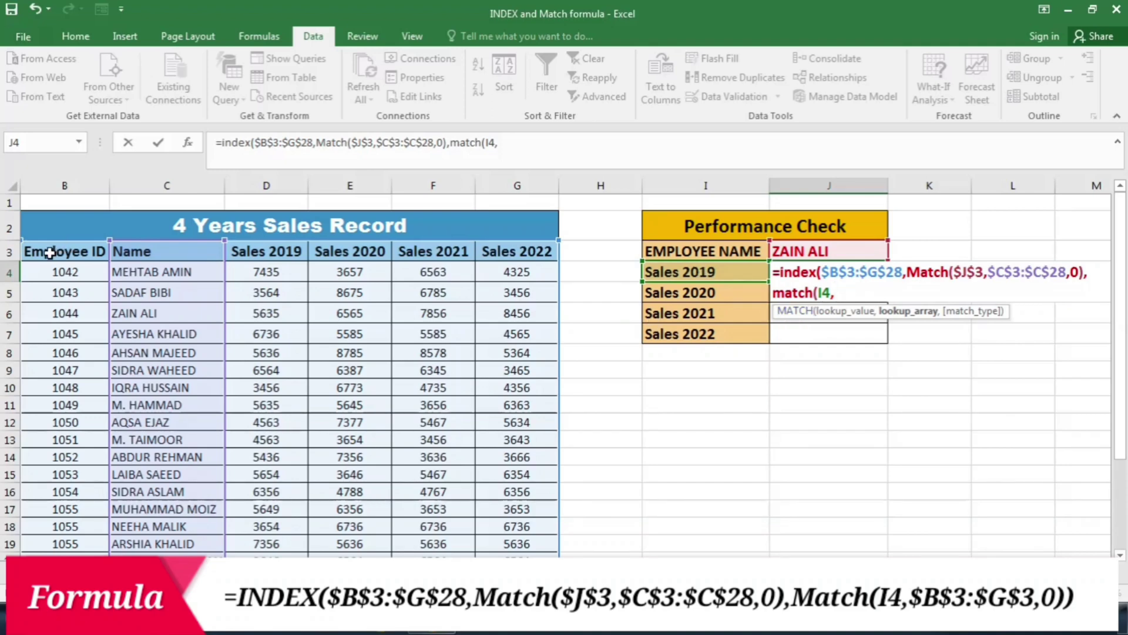
drag(49, 253, 519, 252)
key(F4)
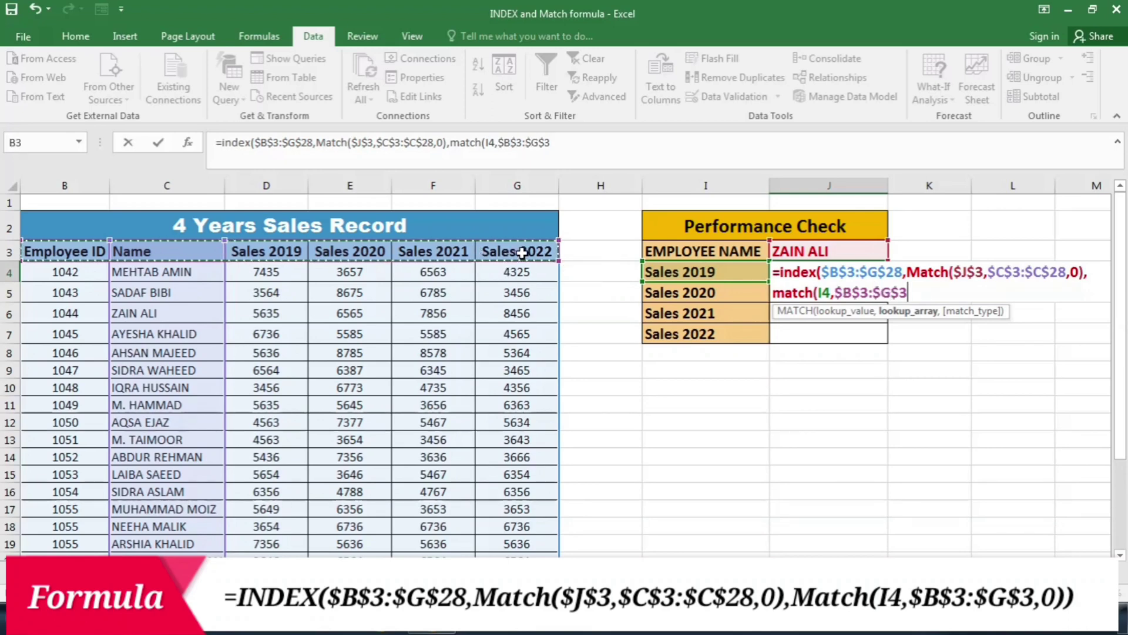
text(,)
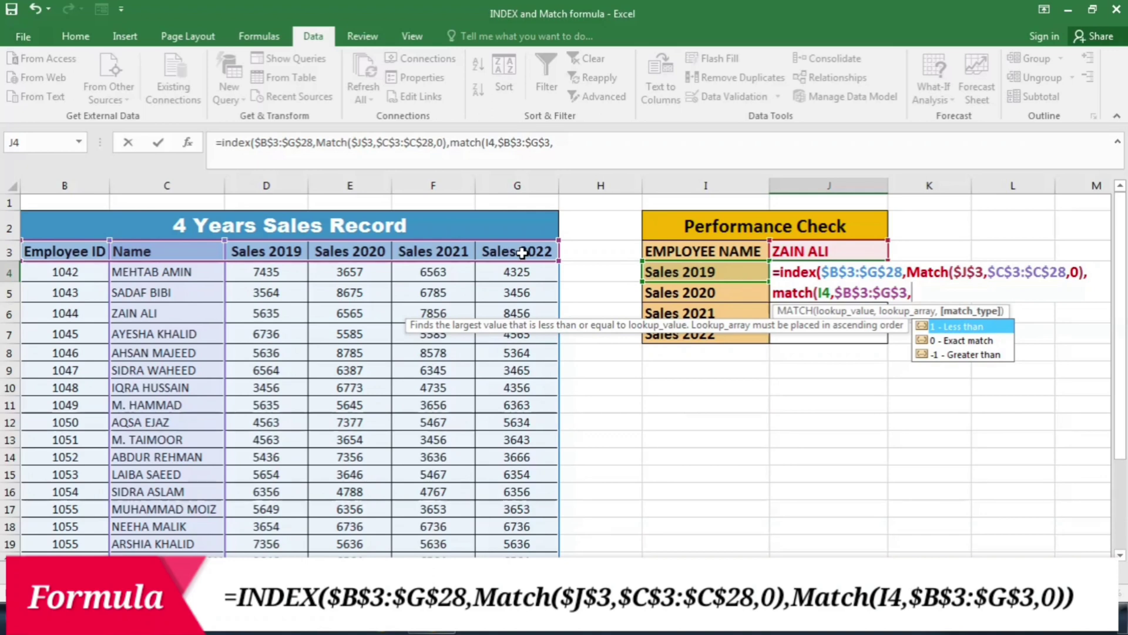
text(0))
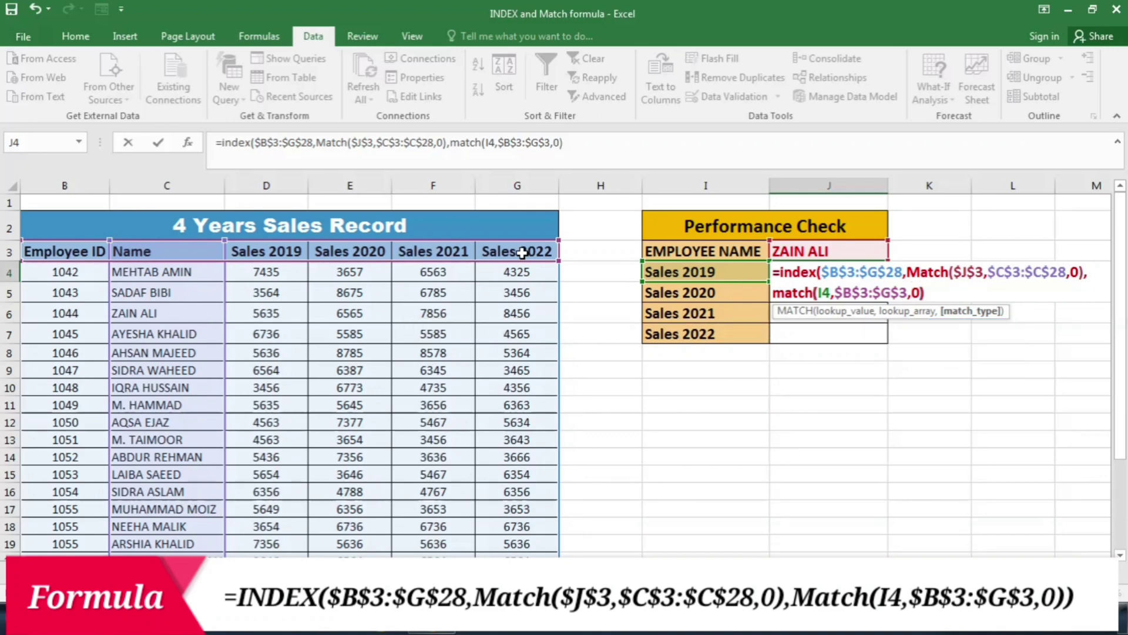
text())
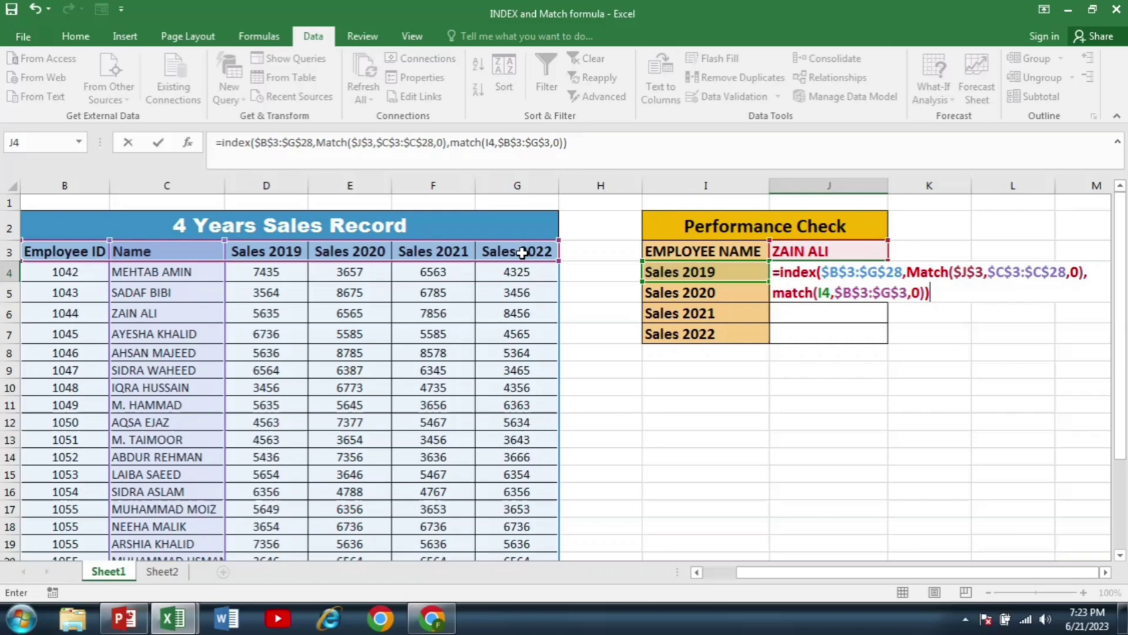
key(Return)
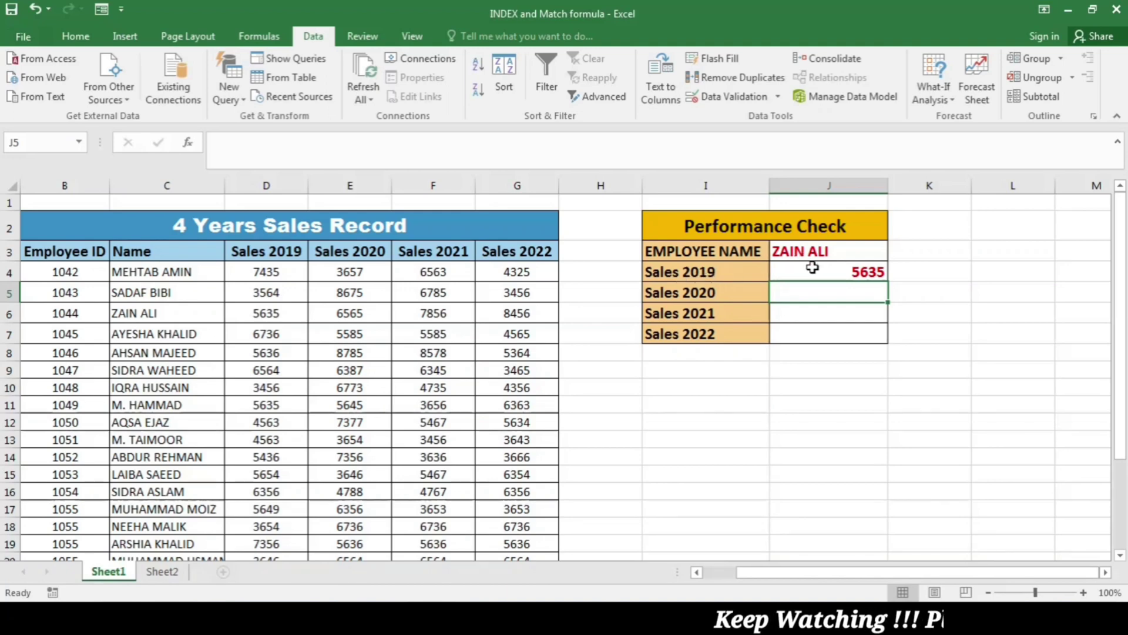
Fill the J4 formula down to J7 to get 6565, 7856 and 8456
click(870, 272)
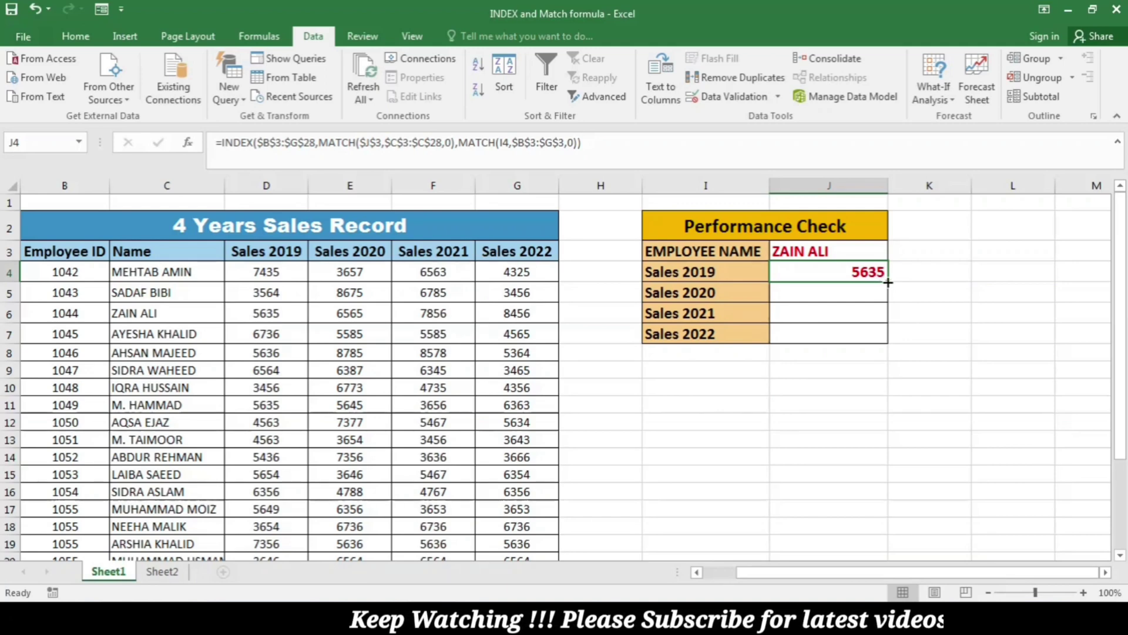
drag(888, 282, 888, 343)
click(829, 333)
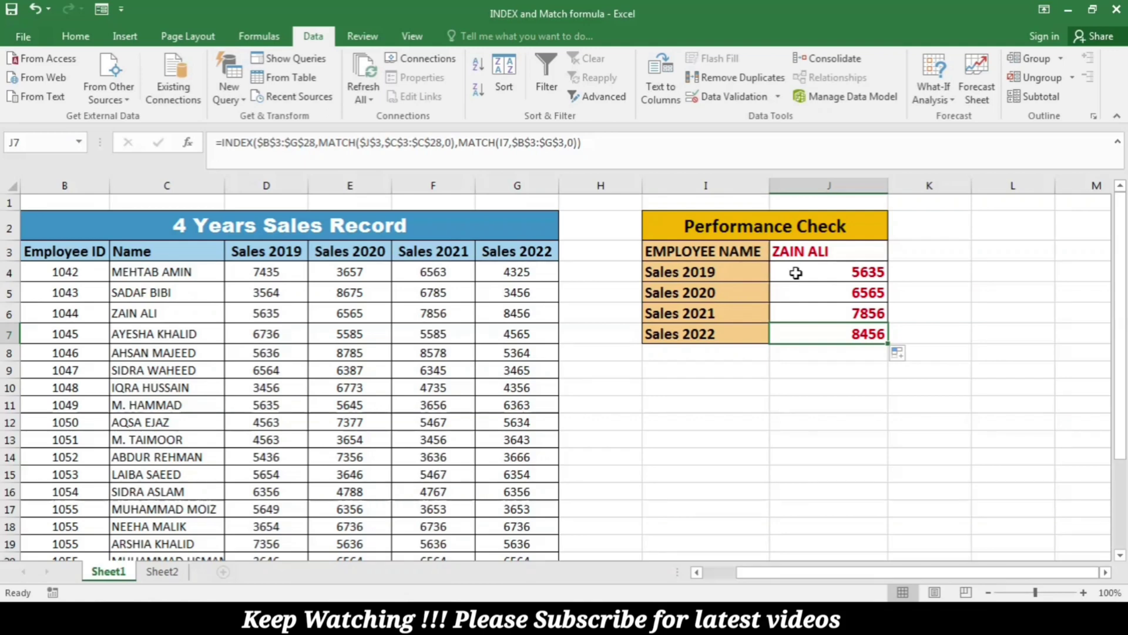
click(864, 252)
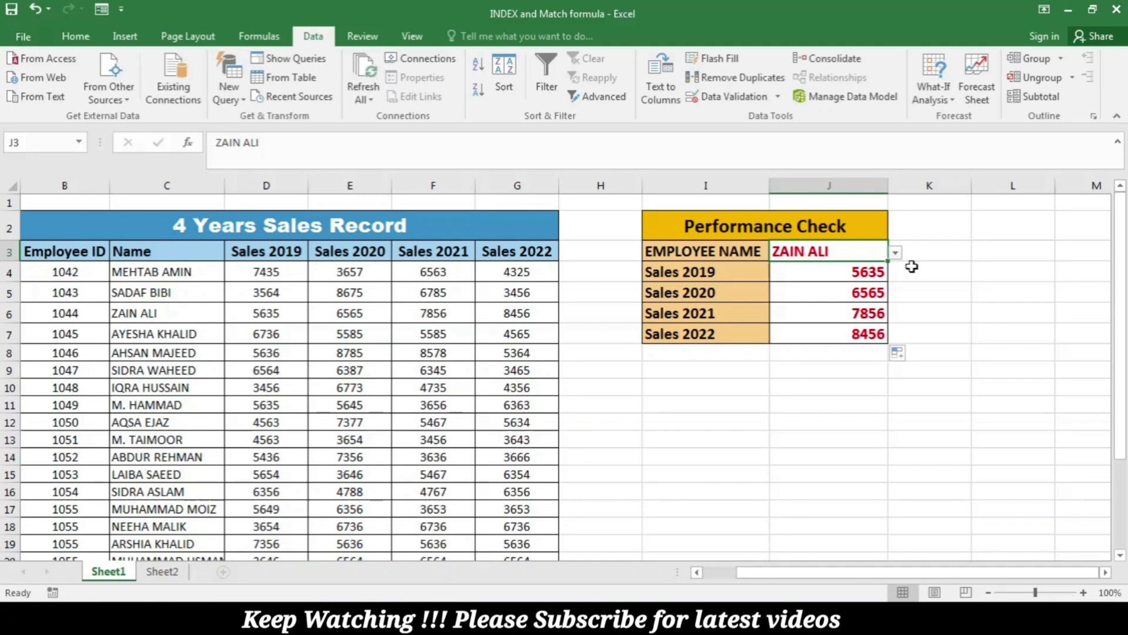
click(895, 253)
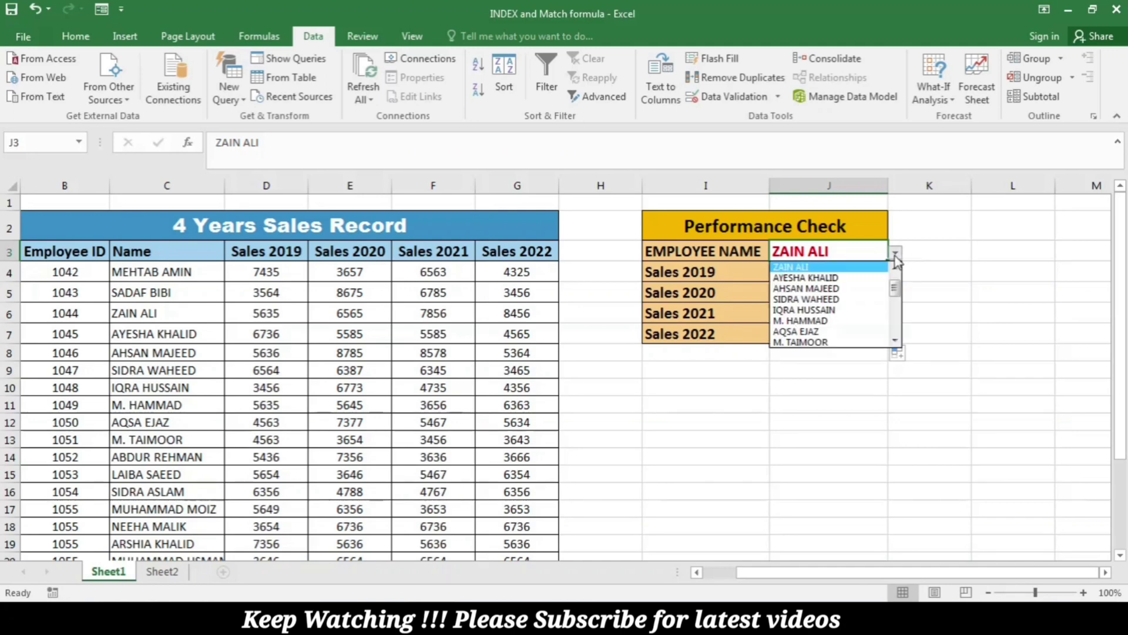
click(837, 279)
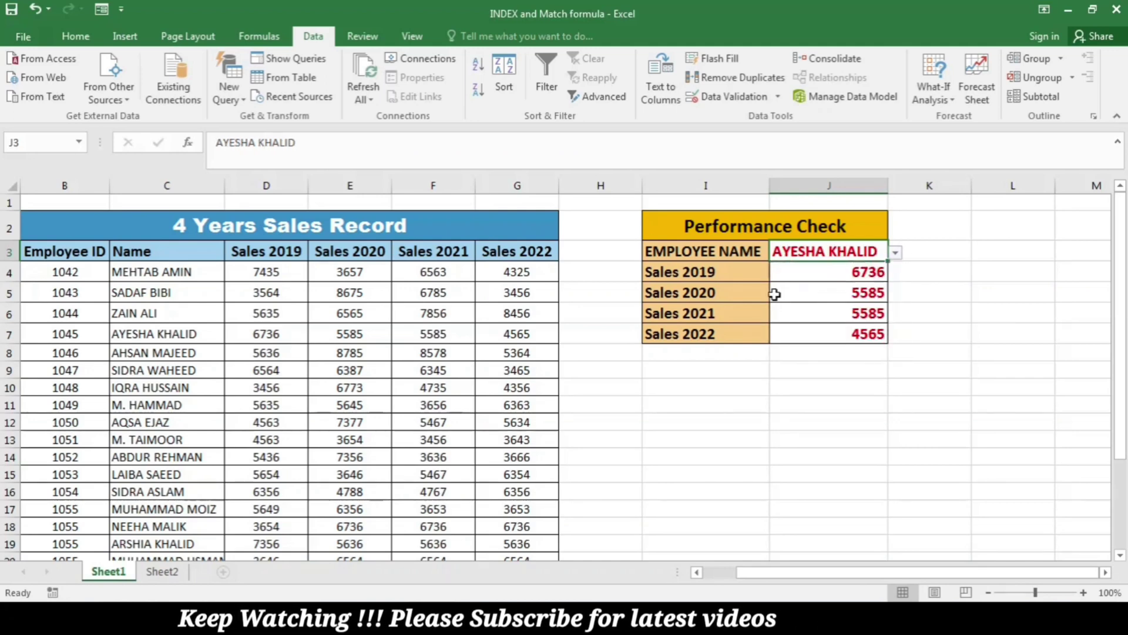
click(896, 252)
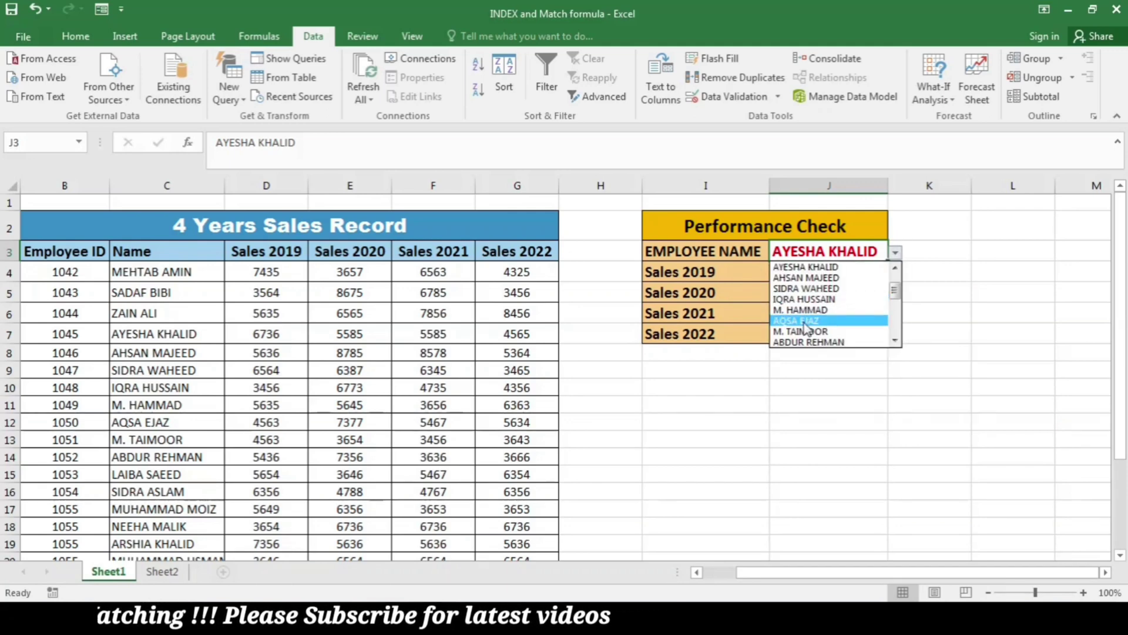
click(797, 321)
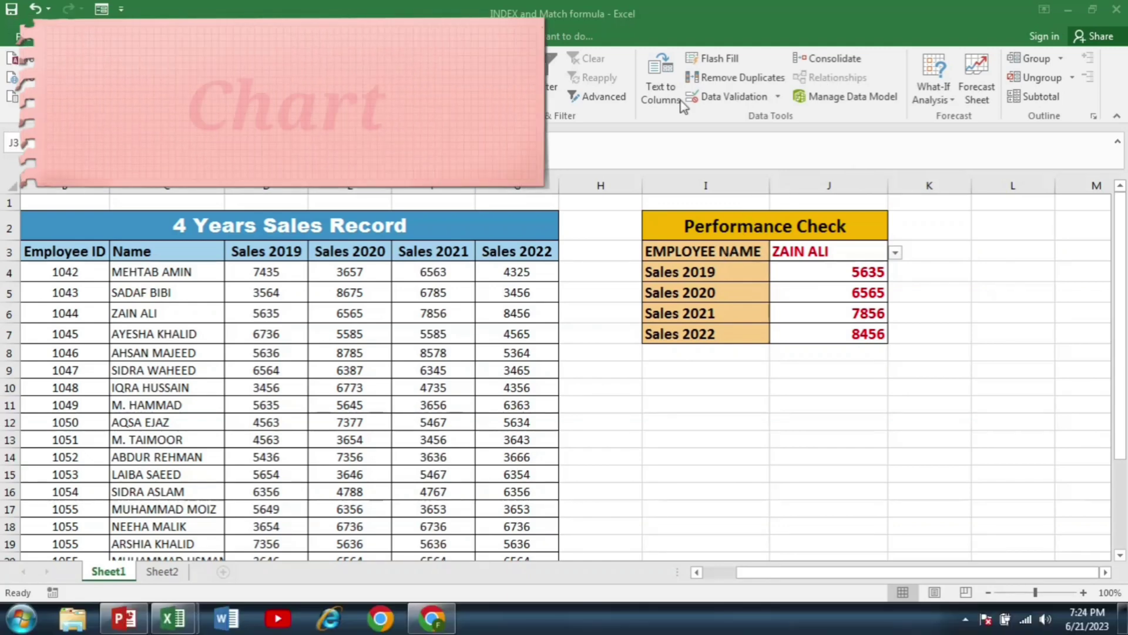
Insert a recommended Clustered Column chart from the I3:J7 Performance Check data
drag(723, 255, 864, 334)
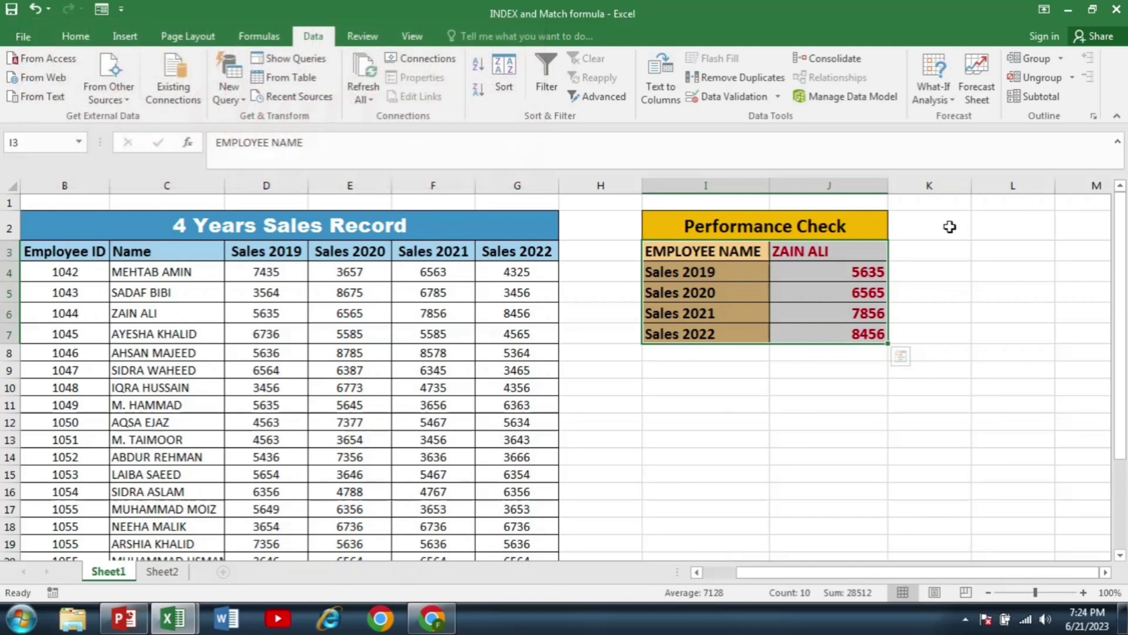
click(125, 36)
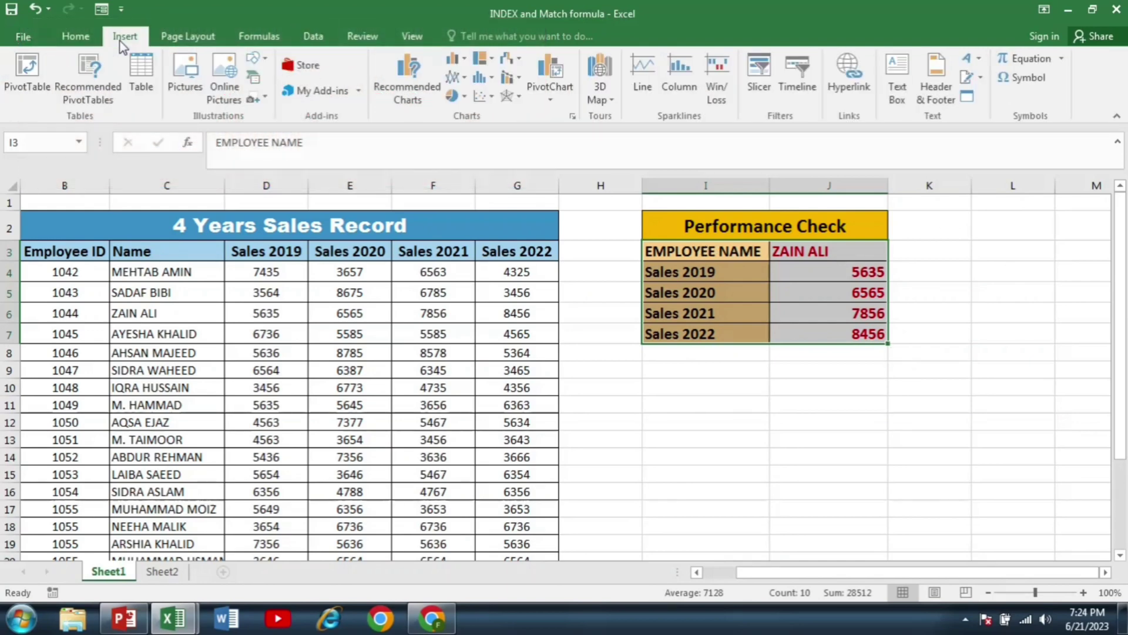
click(415, 81)
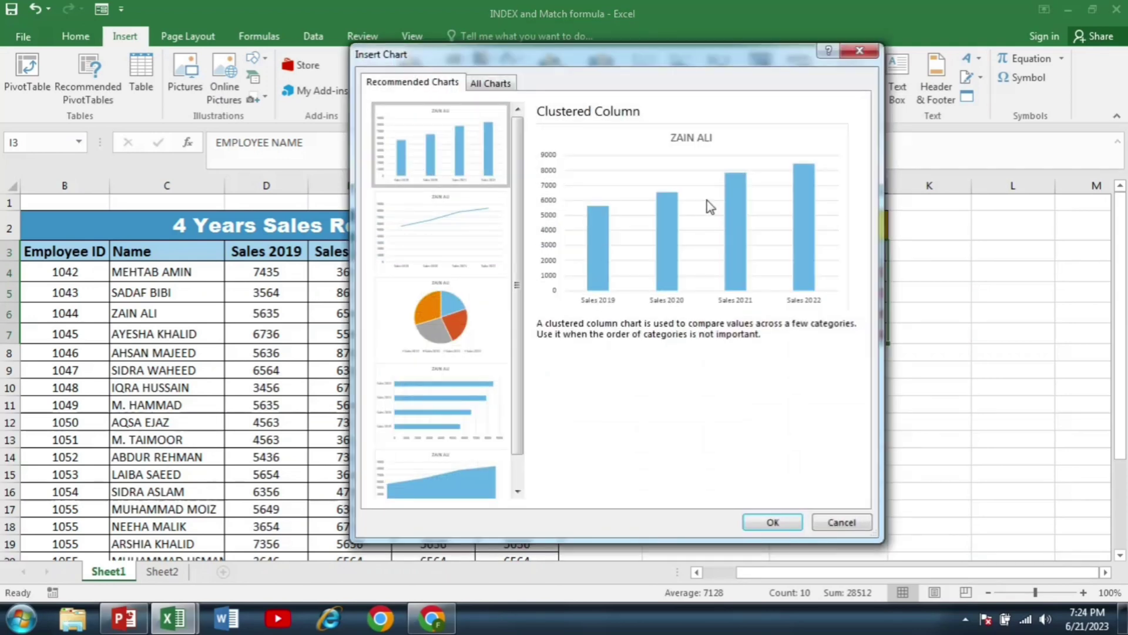
click(786, 520)
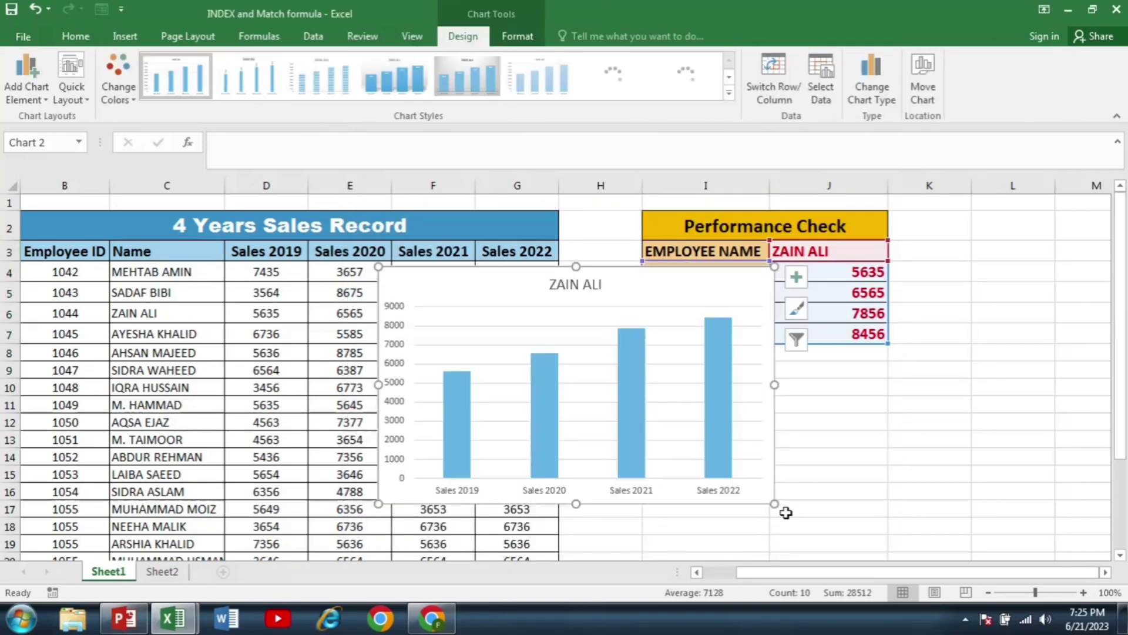
Shrink the chart and place it below the Performance Check table
drag(762, 504, 627, 461)
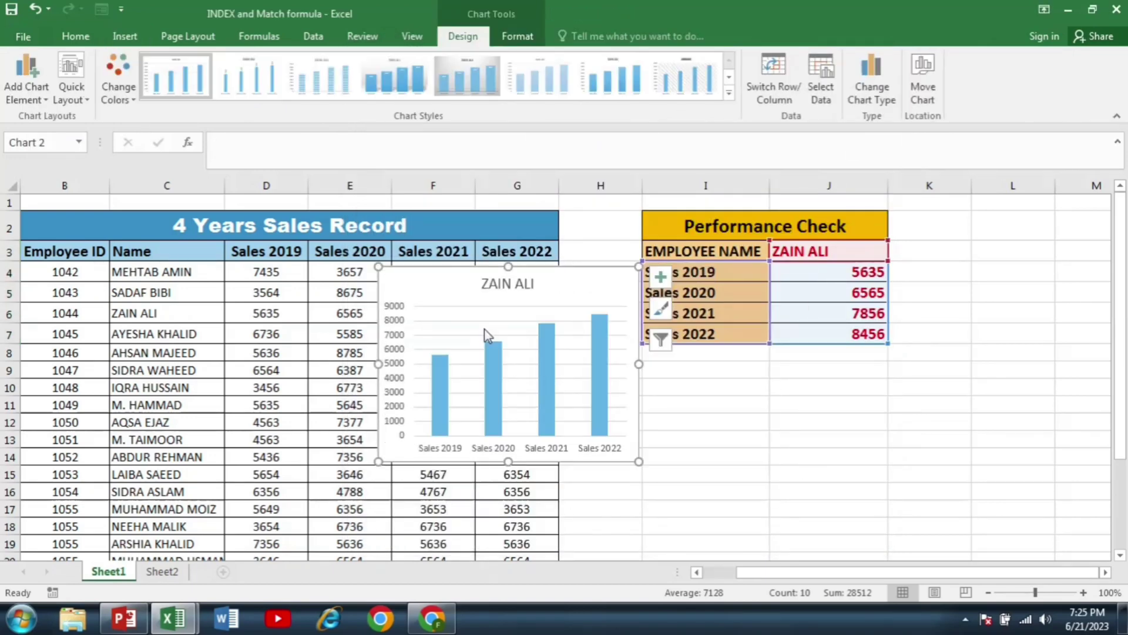
drag(454, 296, 720, 386)
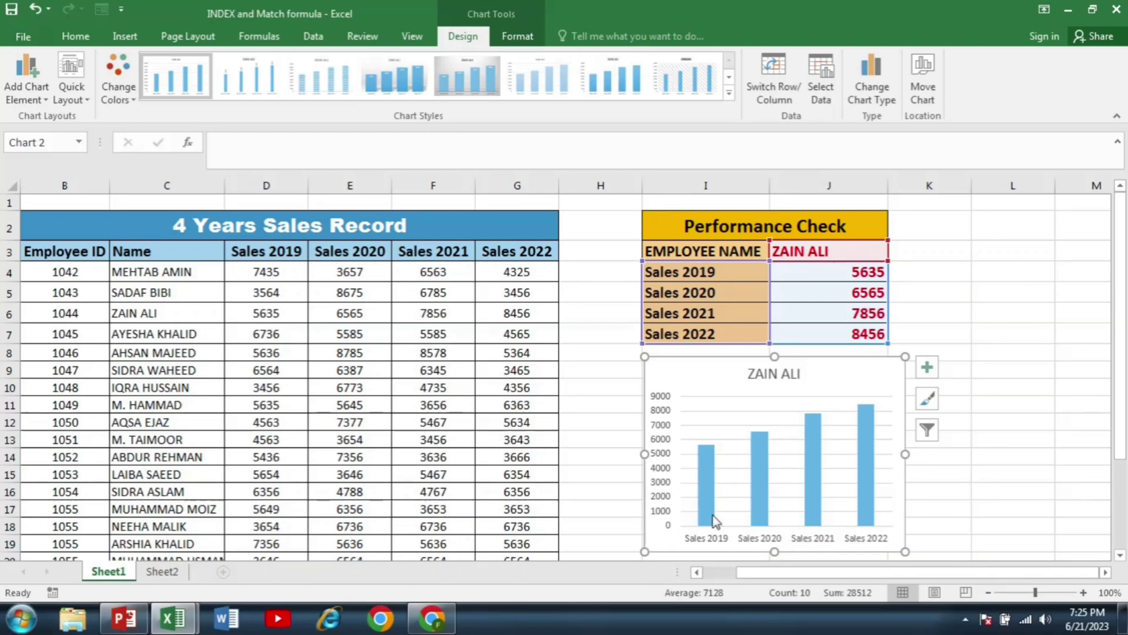
mouse_move(713, 517)
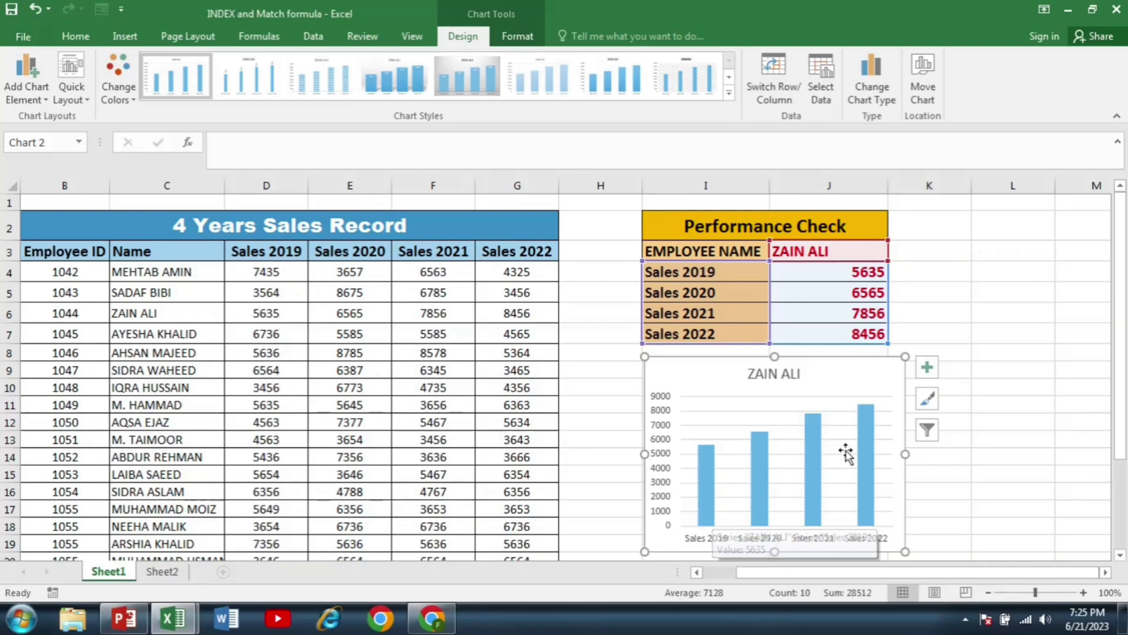
click(825, 292)
click(835, 251)
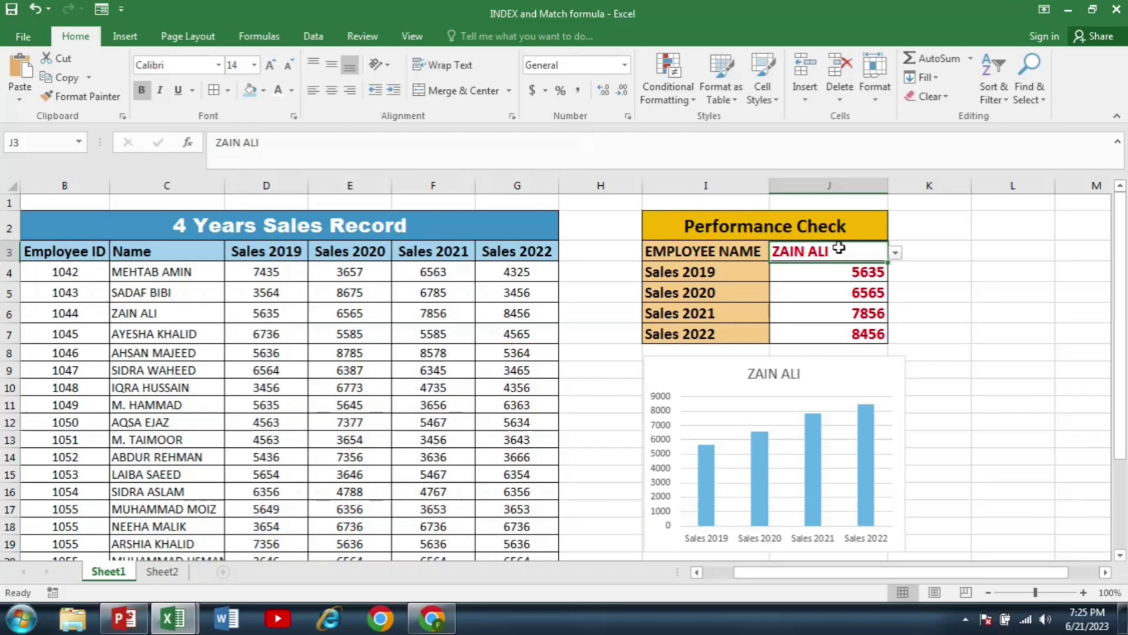
click(895, 254)
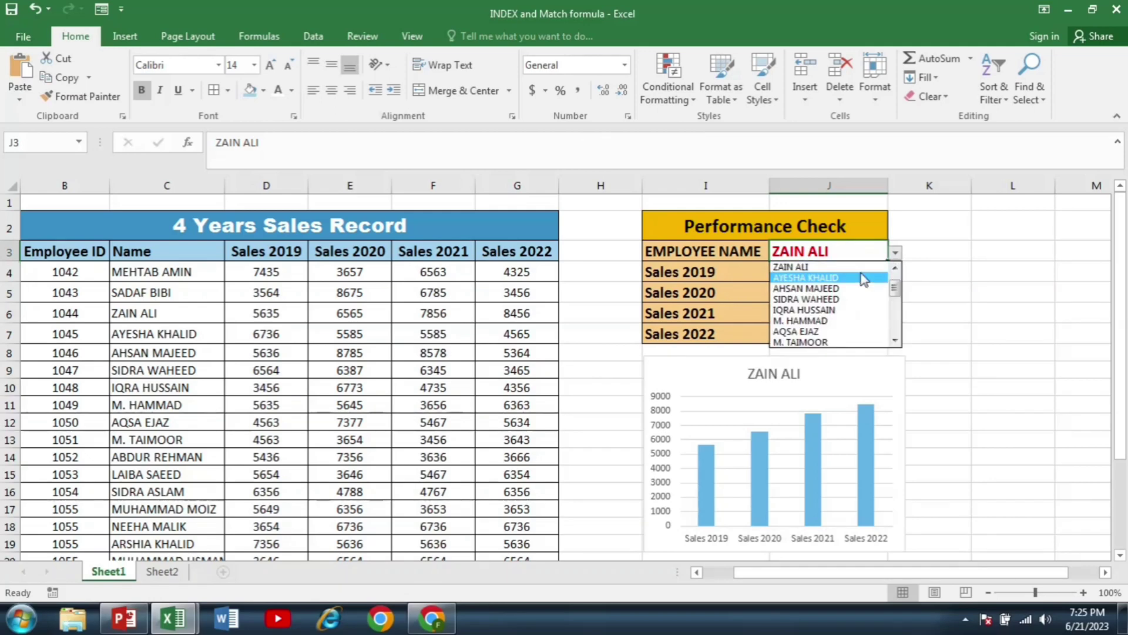
click(806, 277)
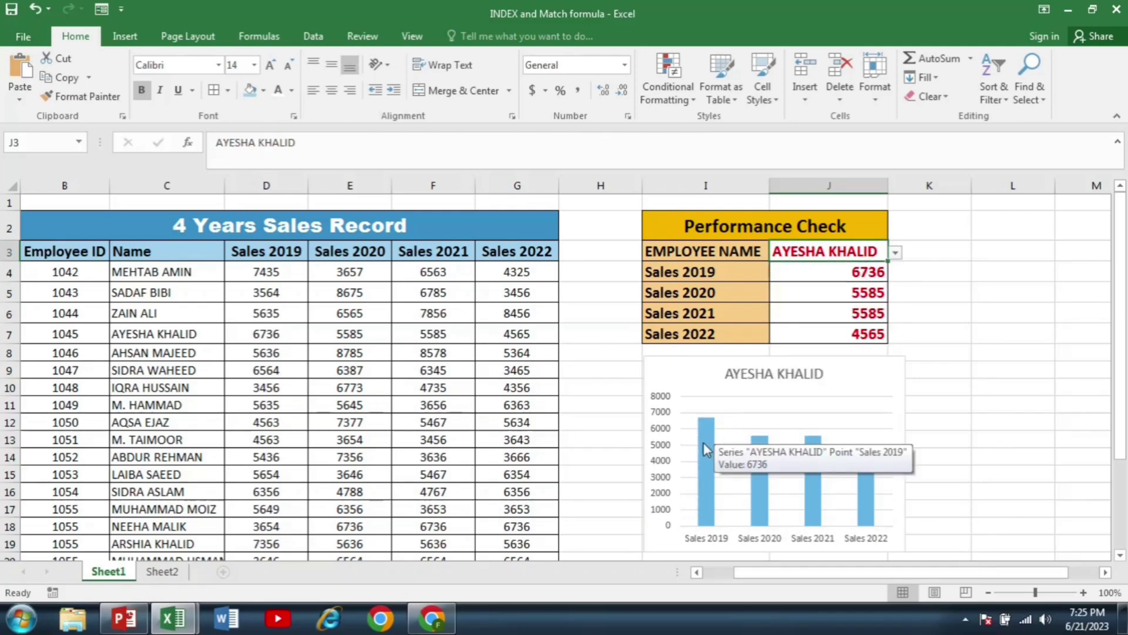